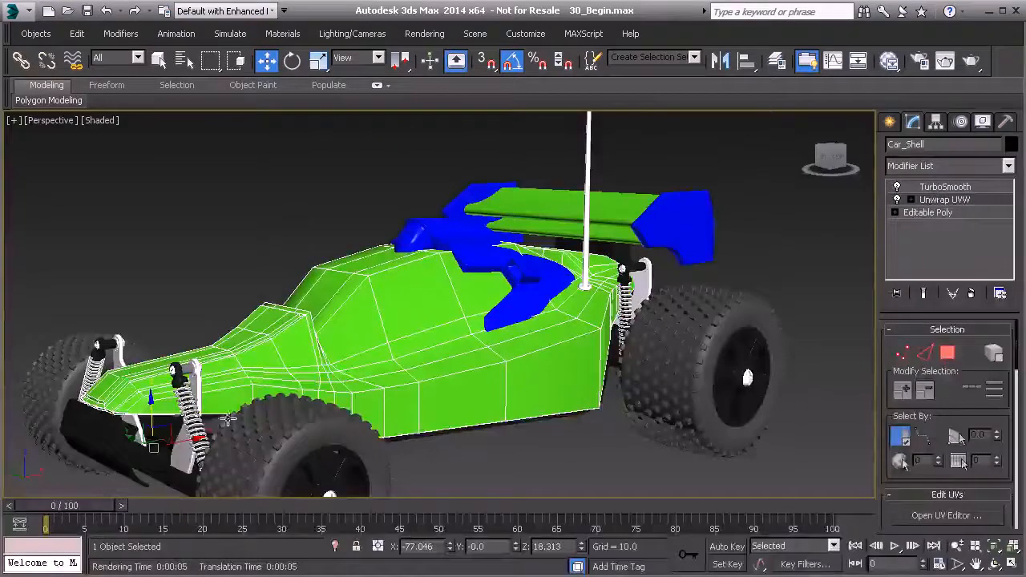
- Open the UV editor for the Car_Shell and arrange its window so the car stays visible beside it
mouse_move(390, 368)
middle_mouse_down("alt")
mouse_move(355, 408)
mouse_move(451, 385)
mouse_move(392, 376)
mouse_move(414, 321)
middle_mouse_up("alt")
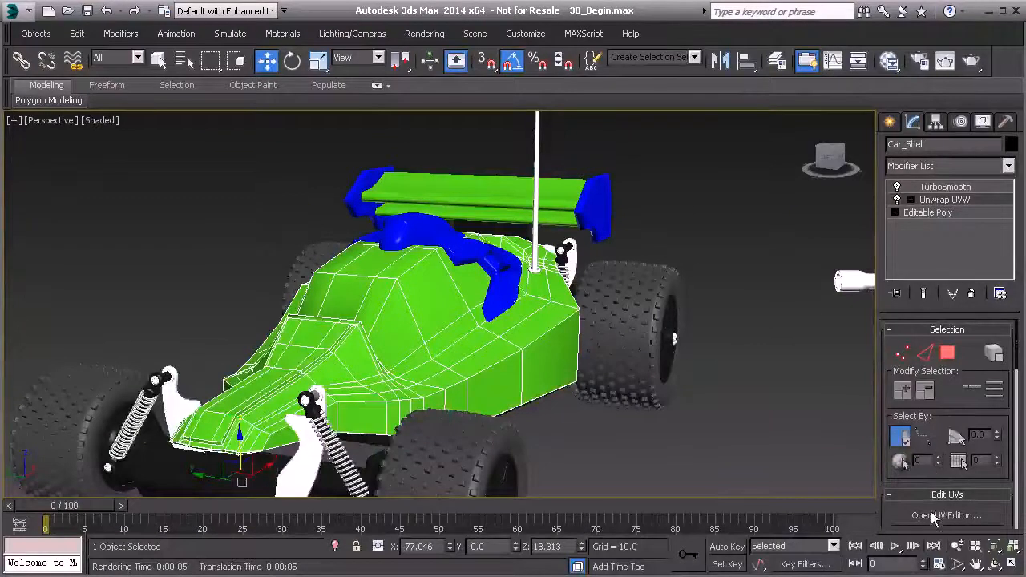
left_click(930, 513)
left_click_drag(80, 15, 313, 13)
scroll(226, 254, "down", 2)
mouse_move(213, 283)
middle_mouse_down()
mouse_move(226, 254)
mouse_move(219, 268)
middle_mouse_up()
left_click(355, 51)
mouse_move(193, 222)
middle_mouse_down()
mouse_move(180, 229)
mouse_move(207, 233)
middle_mouse_up()
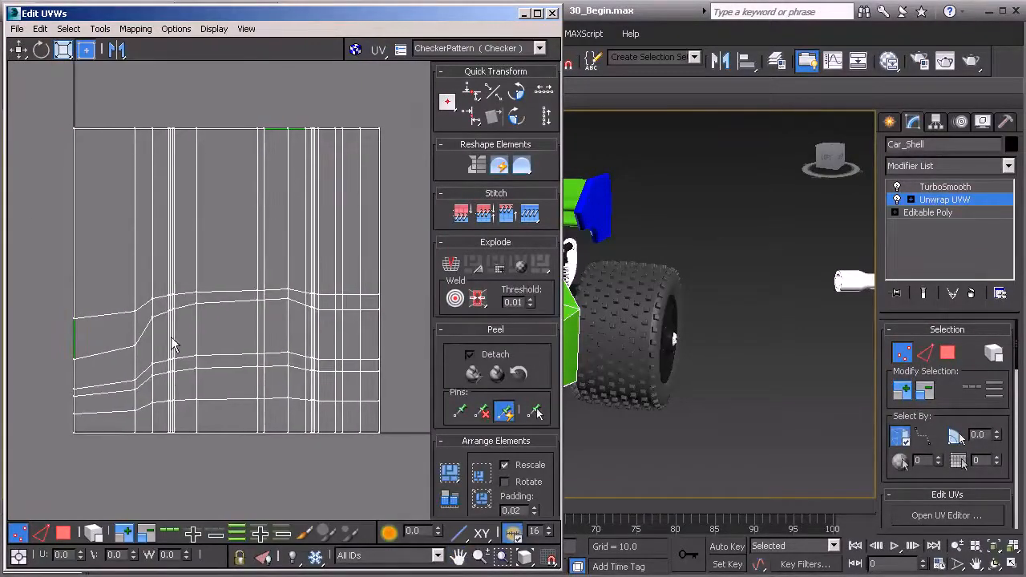
middle_click_drag(590, 341, 550, 317)
left_click(550, 317)
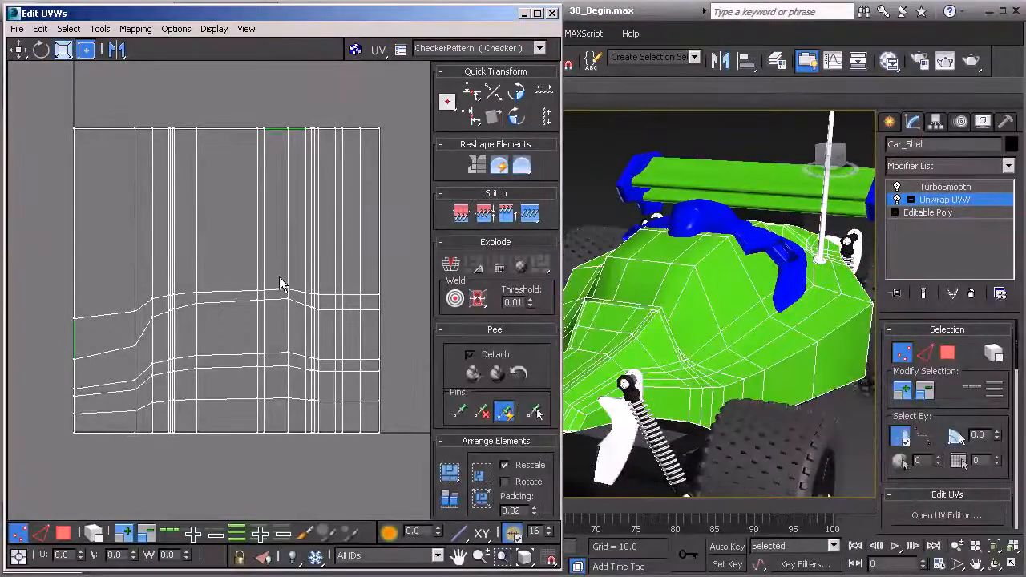
- Display the CheckerPattern texture on the car shell and examine how the checkers stretch across its surface
left_click(535, 48)
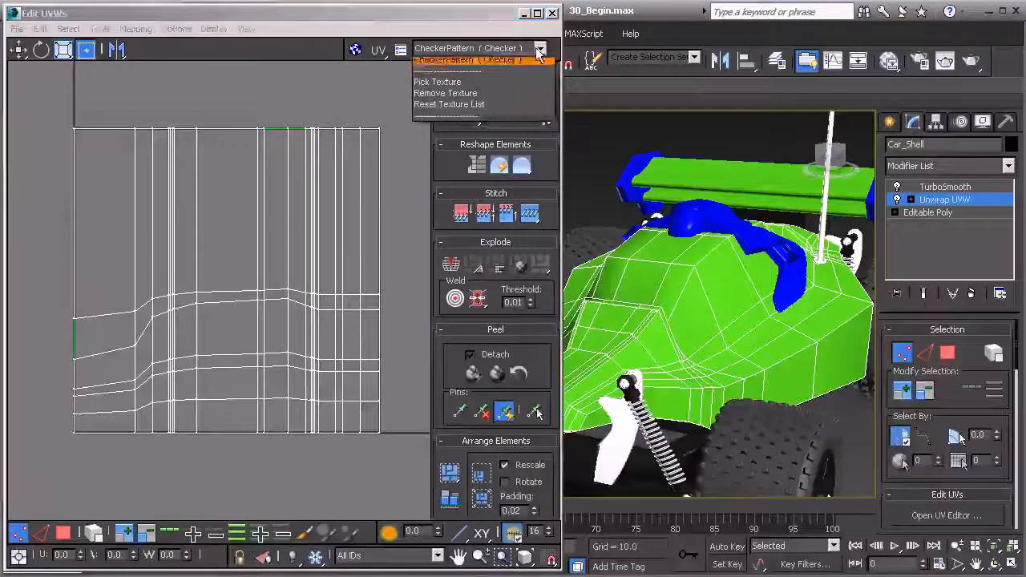
left_click(452, 65)
middle_click_drag(689, 300, 705, 284, "alt")
middle_click_drag(752, 369, 785, 335, "alt")
middle_click_drag(725, 290, 742, 300, "alt")
mouse_move(716, 356)
middle_mouse_down("alt")
mouse_move(614, 405)
mouse_move(731, 337)
mouse_move(686, 353)
mouse_move(683, 367)
mouse_move(665, 348)
mouse_move(683, 355)
mouse_move(713, 307)
mouse_move(710, 350)
middle_mouse_up("alt")
scroll(683, 355, "down", 3)
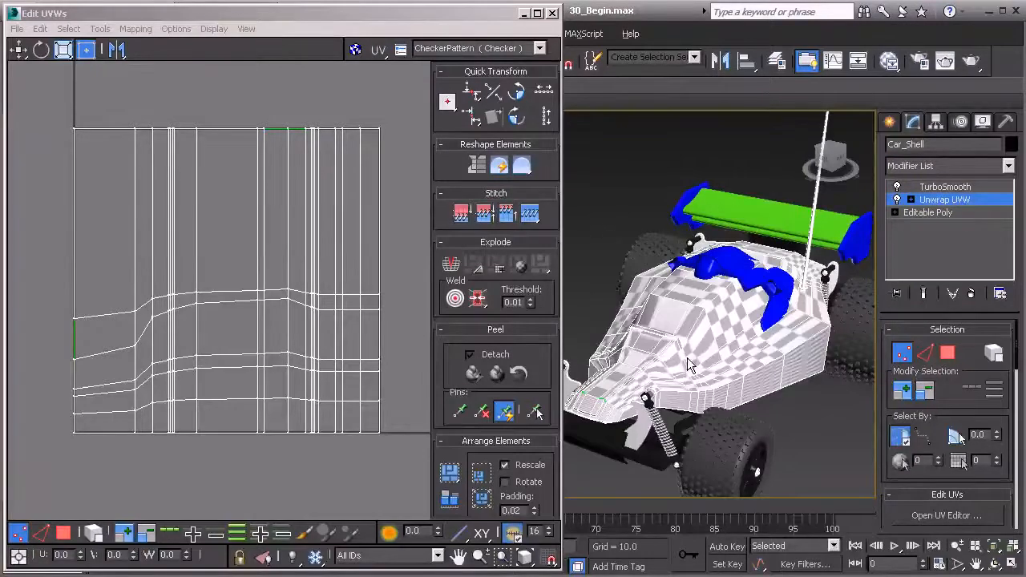
middle_click_drag(758, 386, 759, 369, "alt")
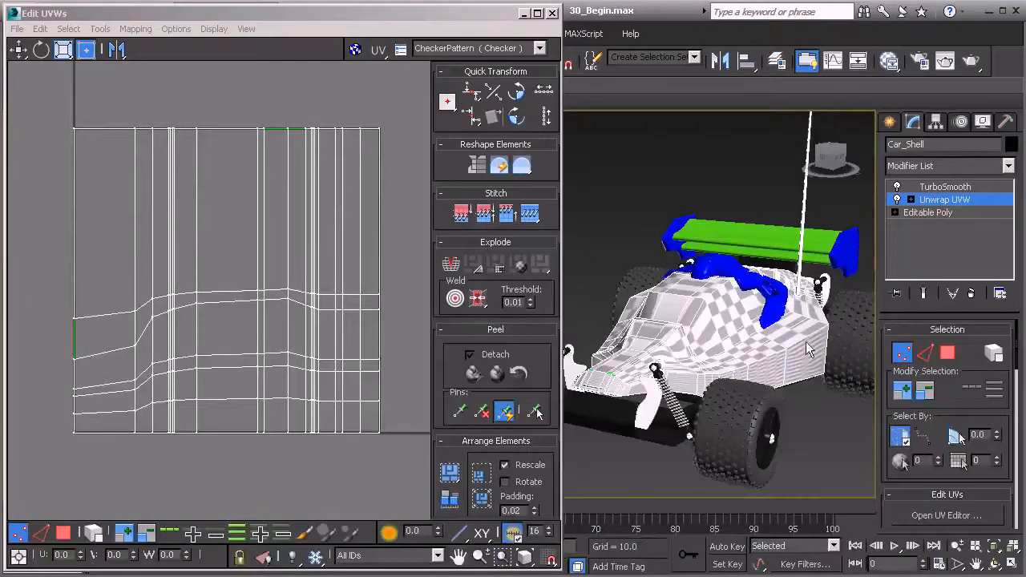
left_click(191, 258)
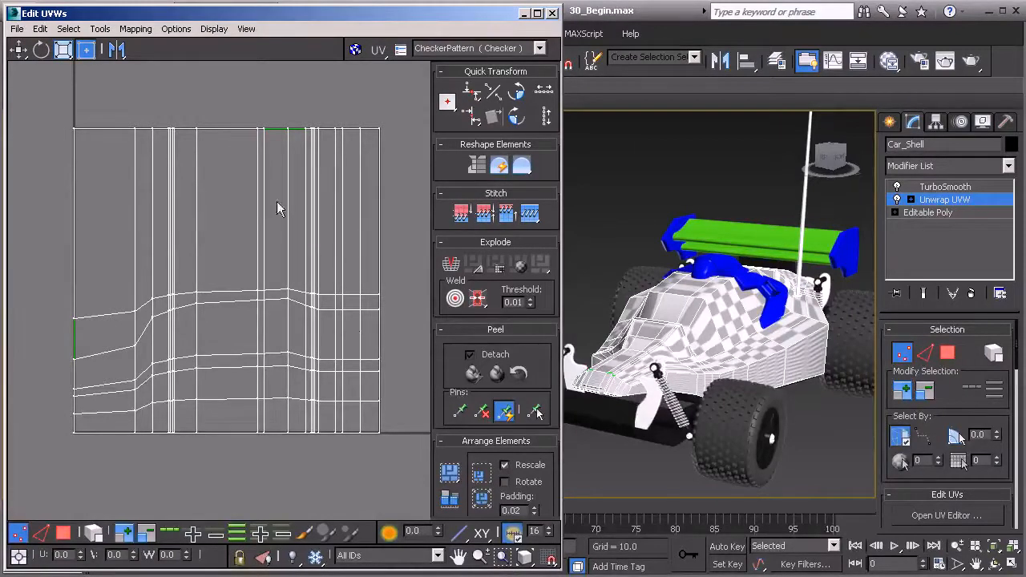
middle_click_drag(689, 337, 753, 347, "alt")
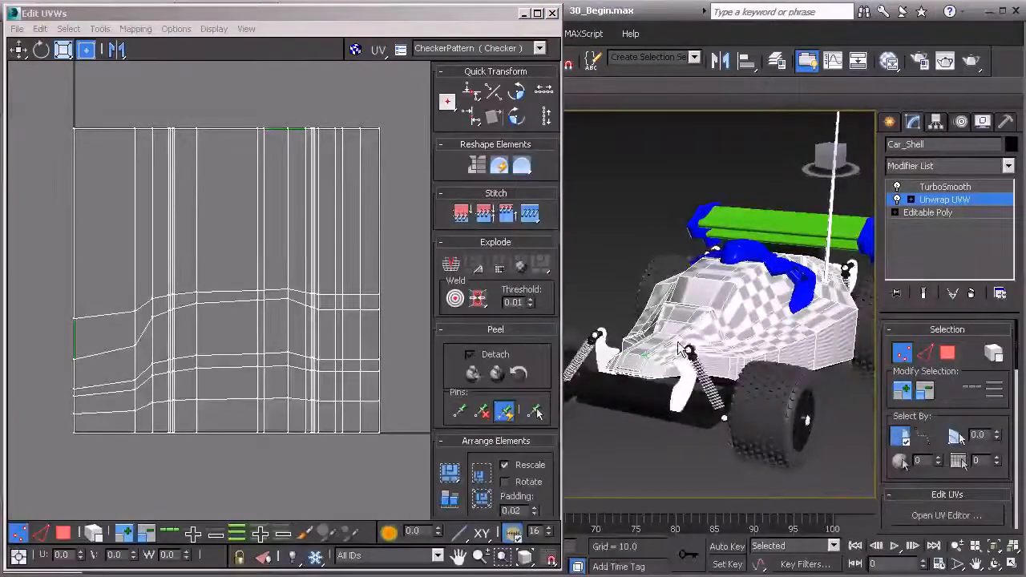
middle_click_drag(644, 357, 666, 376, "alt")
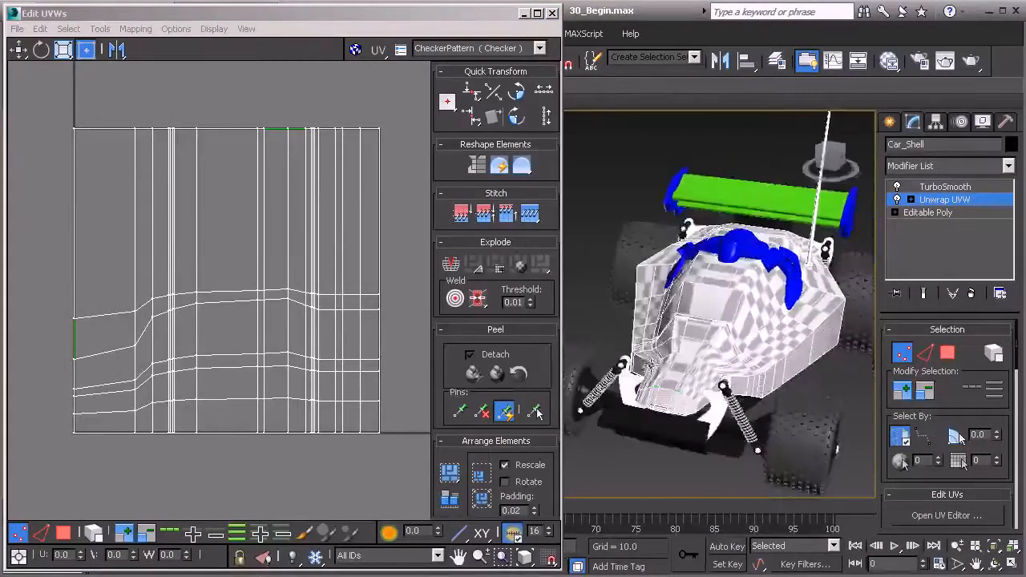
- Switch the UV editor to polygon selection and select all faces of the car shell
left_click(67, 535)
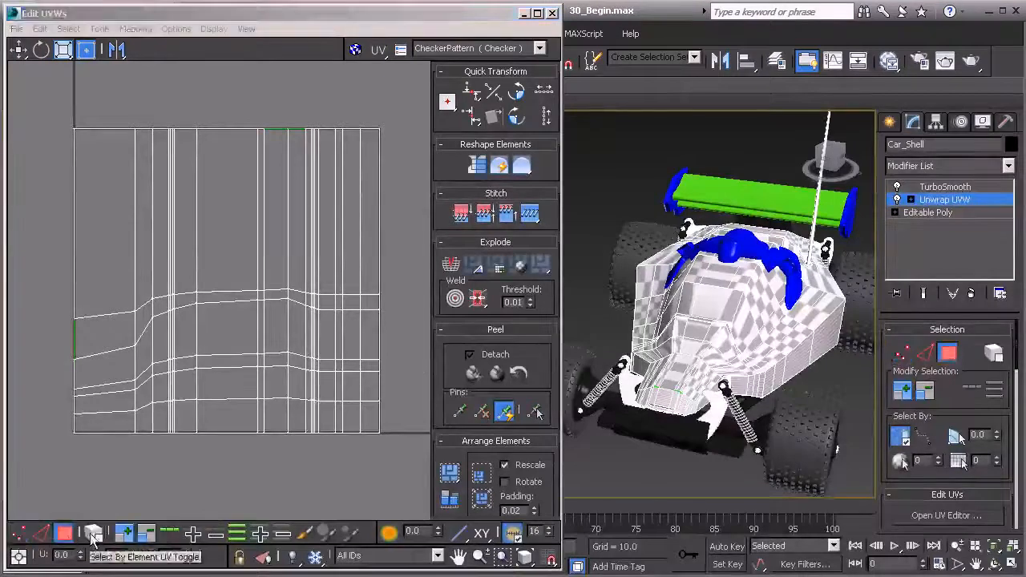
left_click(713, 307)
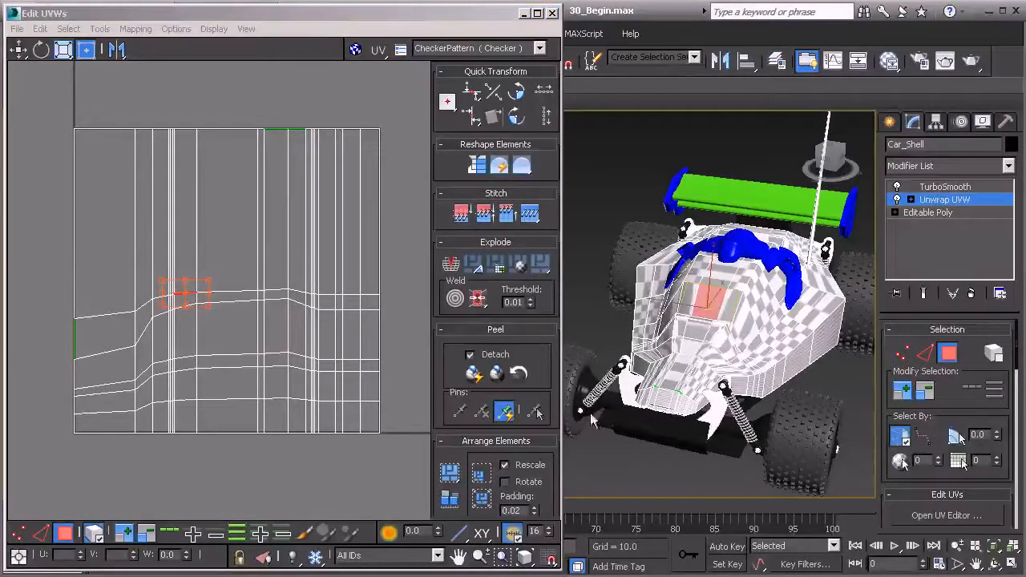
middle_click_drag(659, 260, 644, 258, "alt")
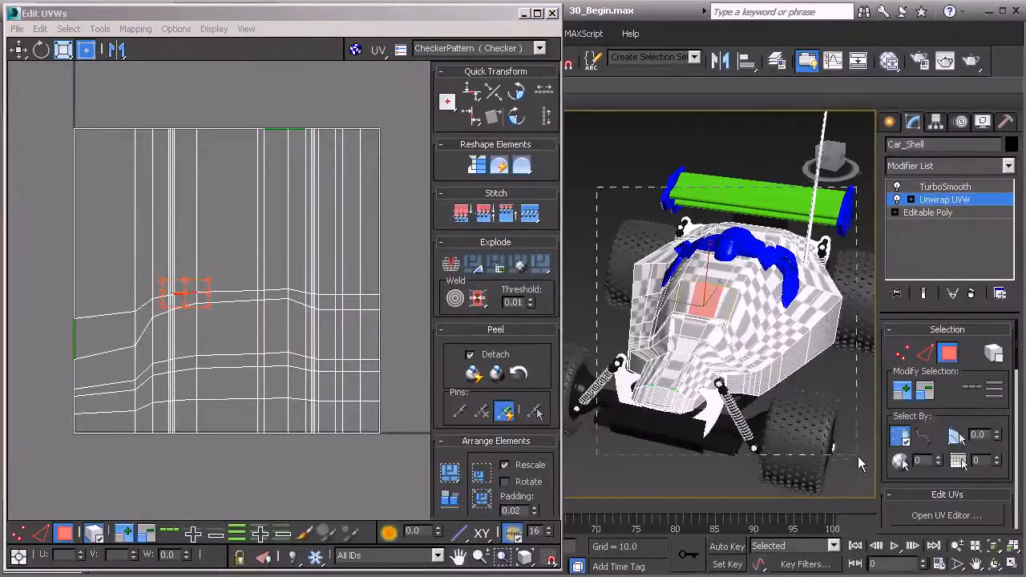
key("ctrl+a")
middle_click_drag(854, 461, 694, 358, "alt")
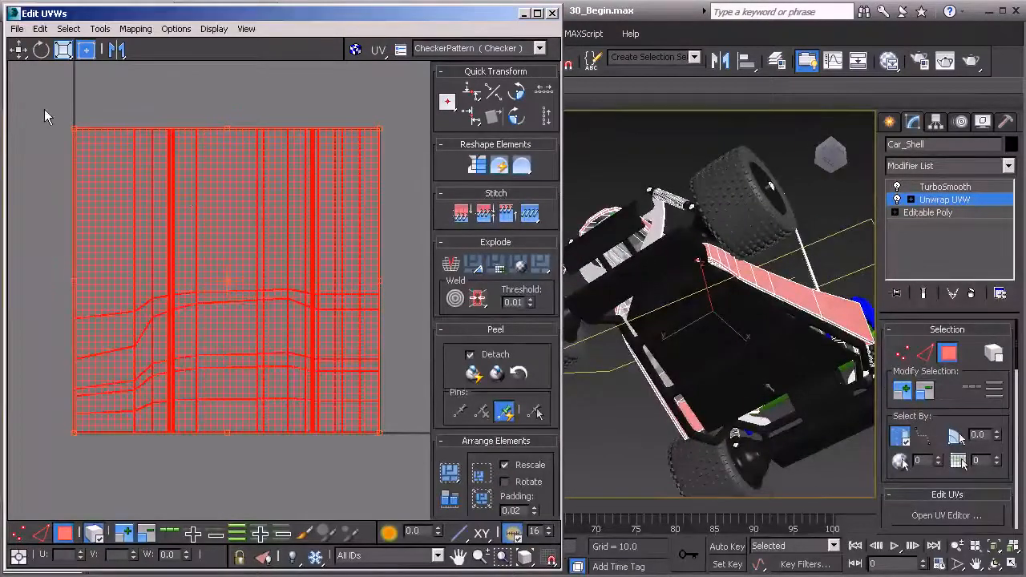
left_click_drag(194, 259, 407, 462)
middle_click_drag(715, 275, 730, 360, "alt")
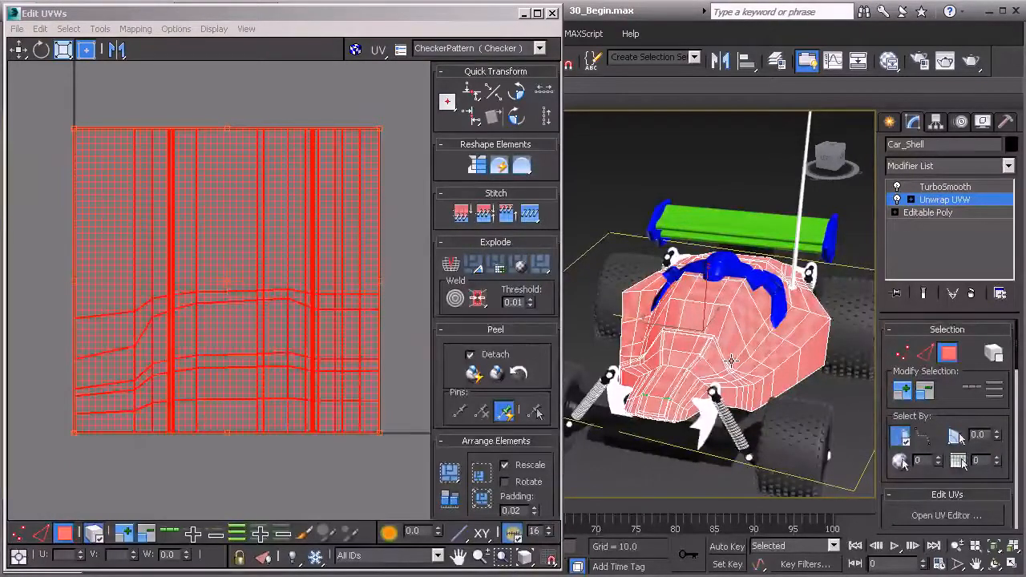
- Select the whole UV layout and apply Flatten Mapping with a 45.0 polygon angle and 0.02 spacing
left_click(718, 319)
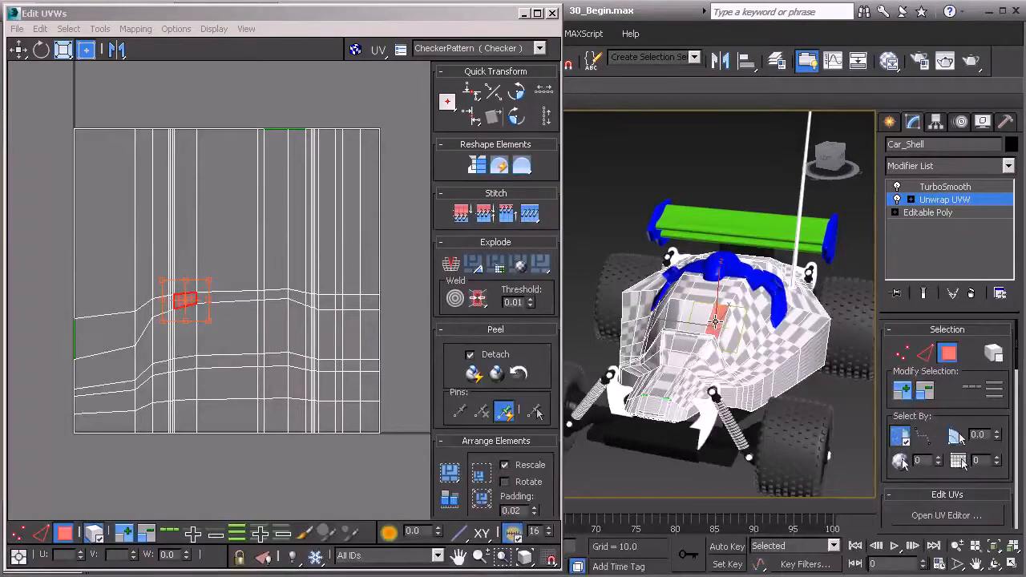
left_click_drag(53, 107, 390, 450)
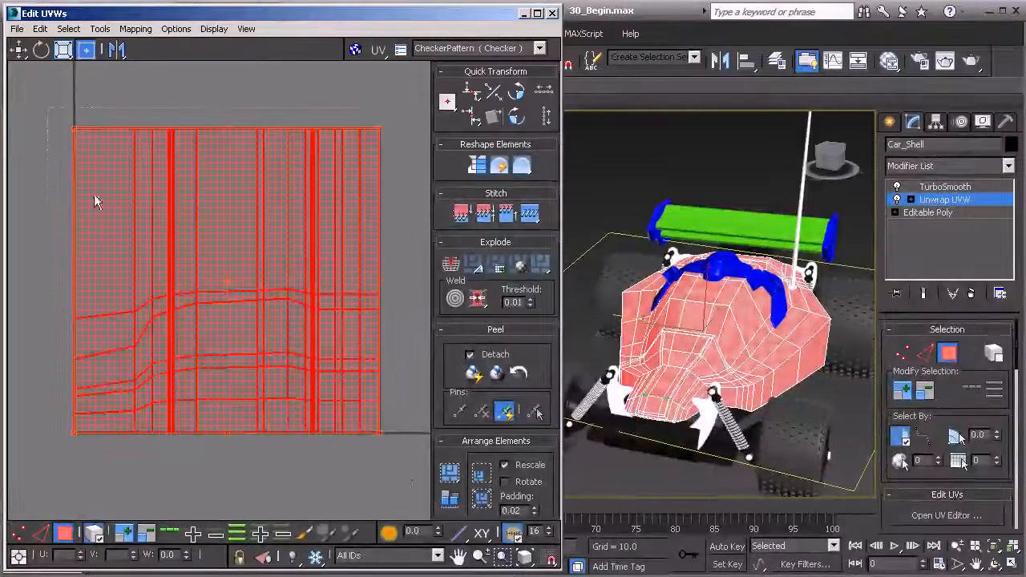
left_click(135, 29)
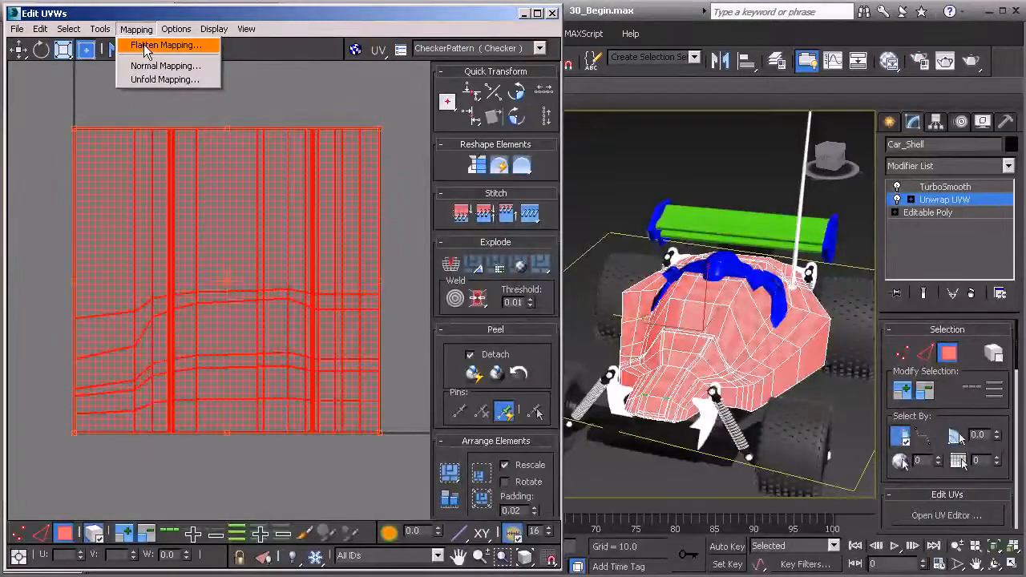
left_click(143, 44)
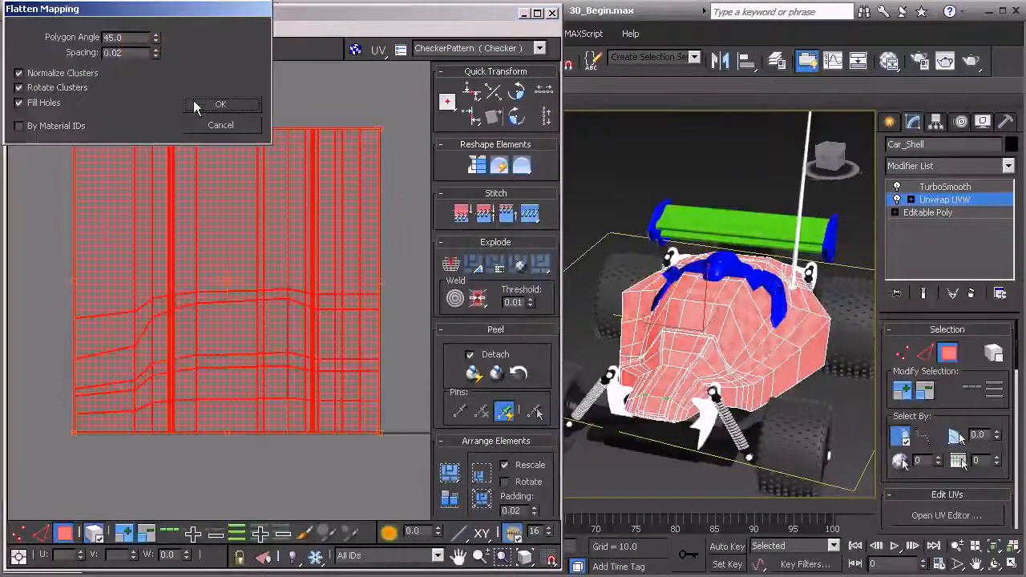
left_click(222, 106)
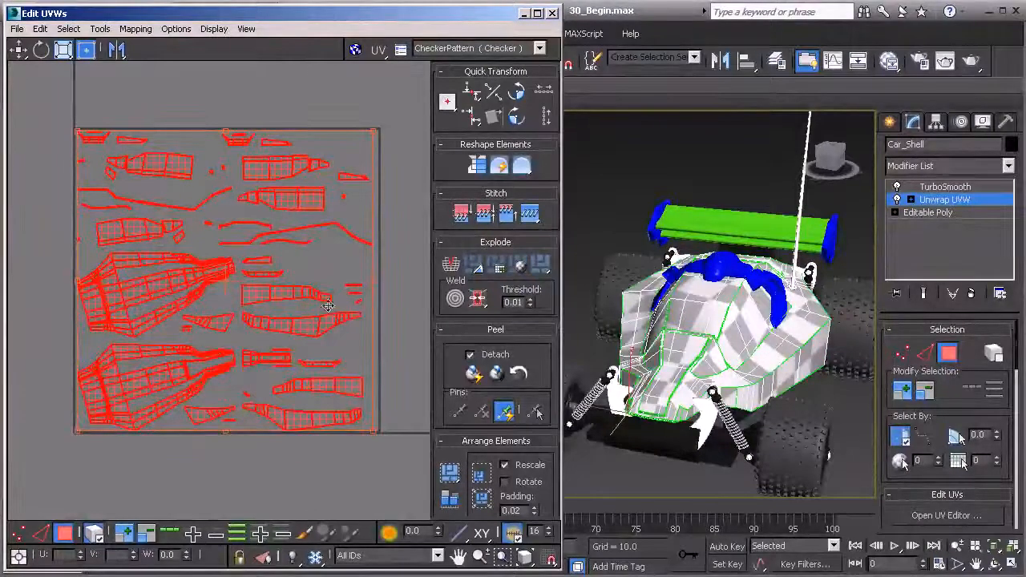
- Examine the flattened UV clusters and the matching seams on the car shell
mouse_move(805, 361)
middle_mouse_down("alt")
mouse_move(750, 365)
mouse_move(790, 363)
middle_mouse_up("alt")
left_click(258, 327)
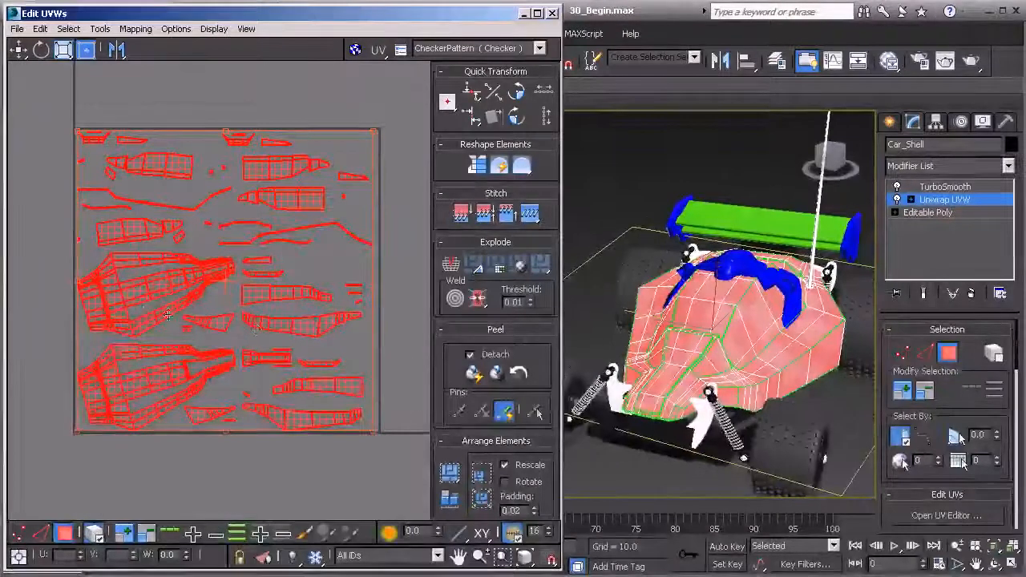
scroll(150, 373, "up", 2)
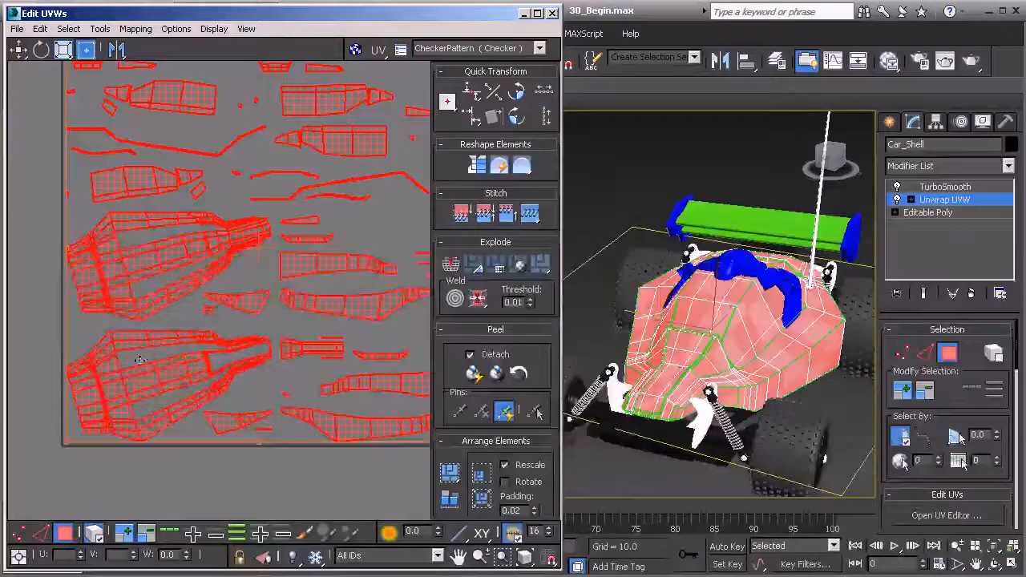
scroll(309, 286, "down", 2)
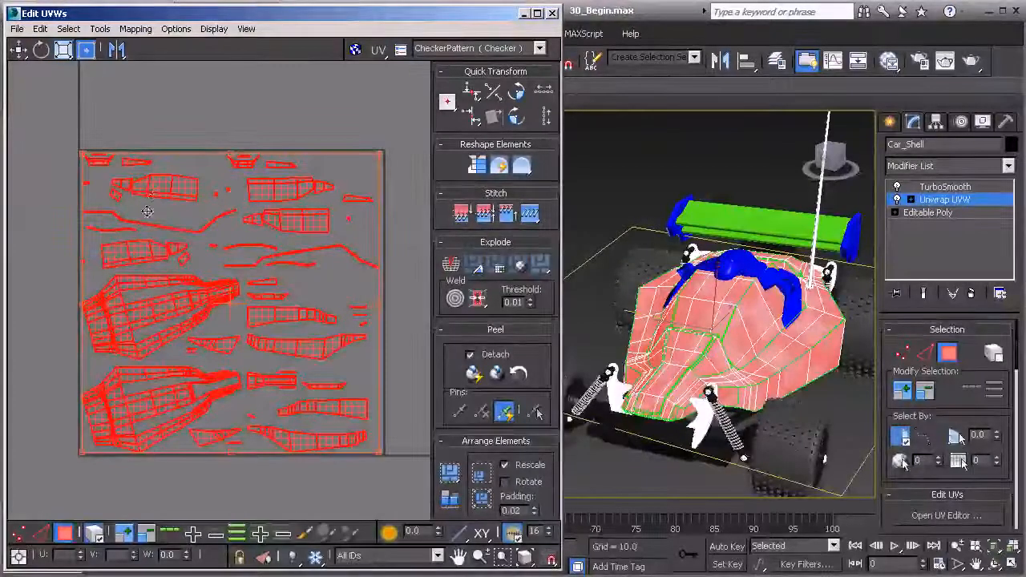
middle_click_drag(646, 313, 761, 283, "alt")
middle_click_drag(661, 330, 731, 327, "alt")
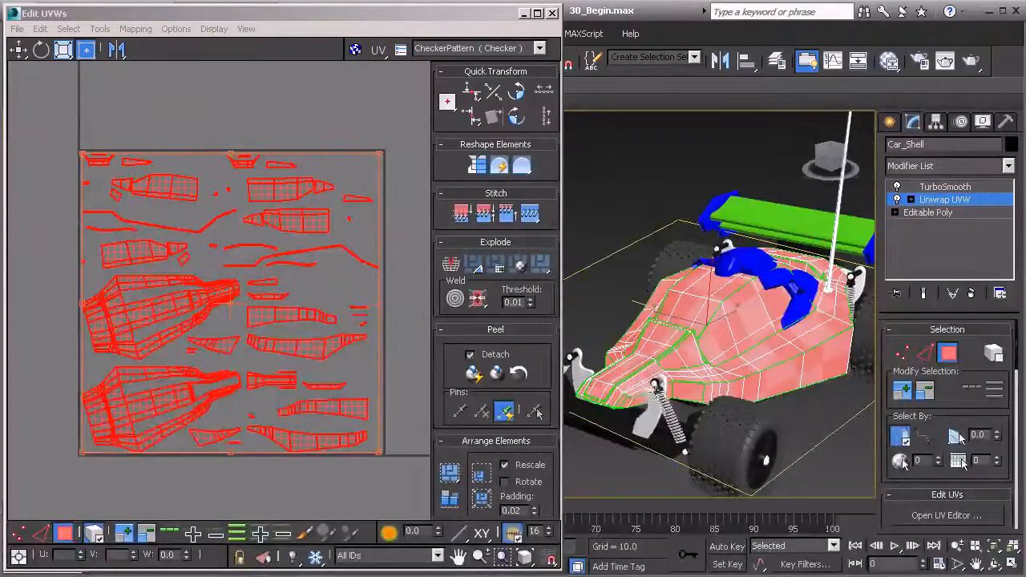
- Select a face on the cockpit canopy and grow the selection outward over the shell's upper body and sides
middle_click_drag(655, 384, 697, 264, "alt")
scroll(686, 389, "up", 3)
left_click(702, 225)
middle_click_drag(702, 225, 753, 272, "alt")
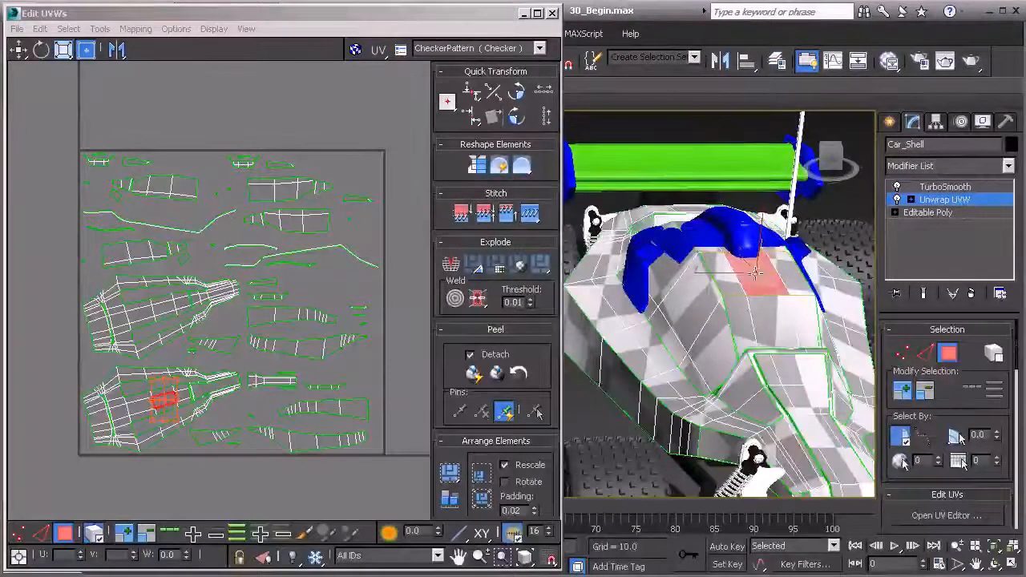
left_click(903, 391)
left_click(903, 391)
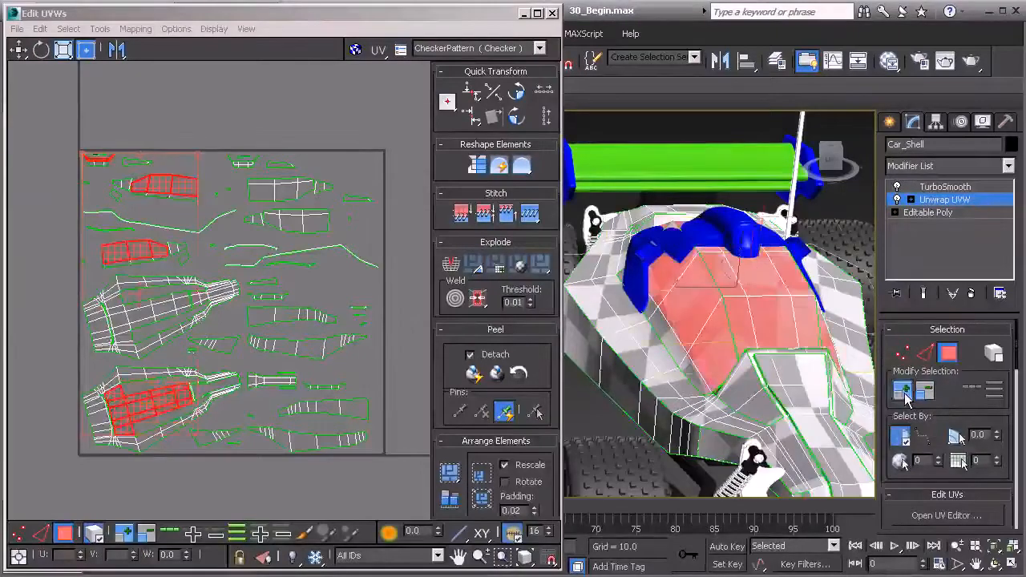
left_click(904, 391)
left_click(903, 391)
left_click(903, 391)
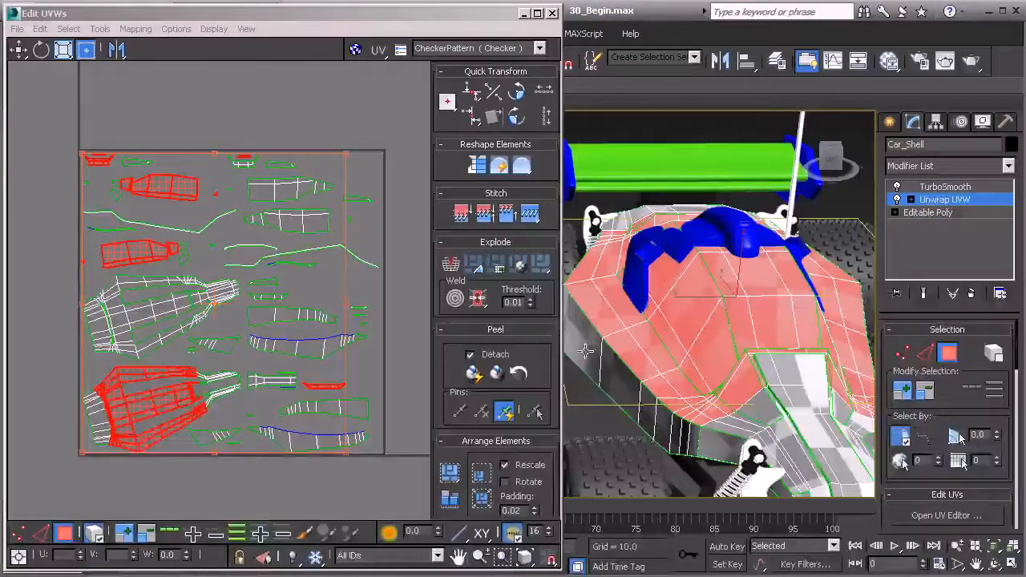
left_click(903, 392)
- Add unselected faces of the raised hood panel in front of the cockpit to the selection
middle_click_drag(681, 416, 756, 345, "alt")
middle_click_drag(666, 361, 781, 319, "alt")
scroll(687, 372, "up", 3)
left_click(660, 373, "ctrl")
left_click(670, 367, "ctrl")
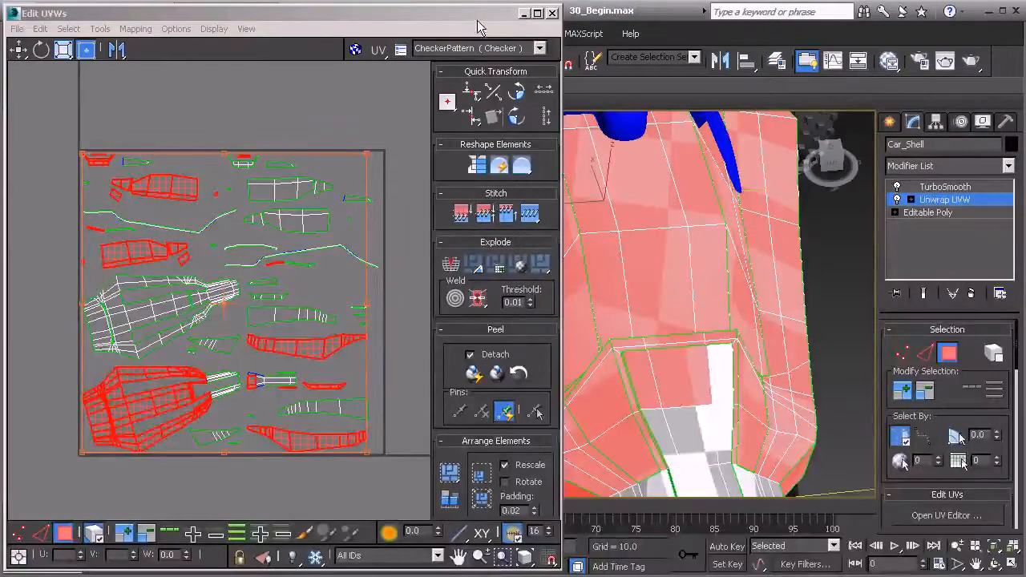
- Minimize the UV editor and add the remaining hood panel faces and the nose's central strip to the selection
left_click(523, 13)
middle_click_drag(828, 298, 572, 283, "alt")
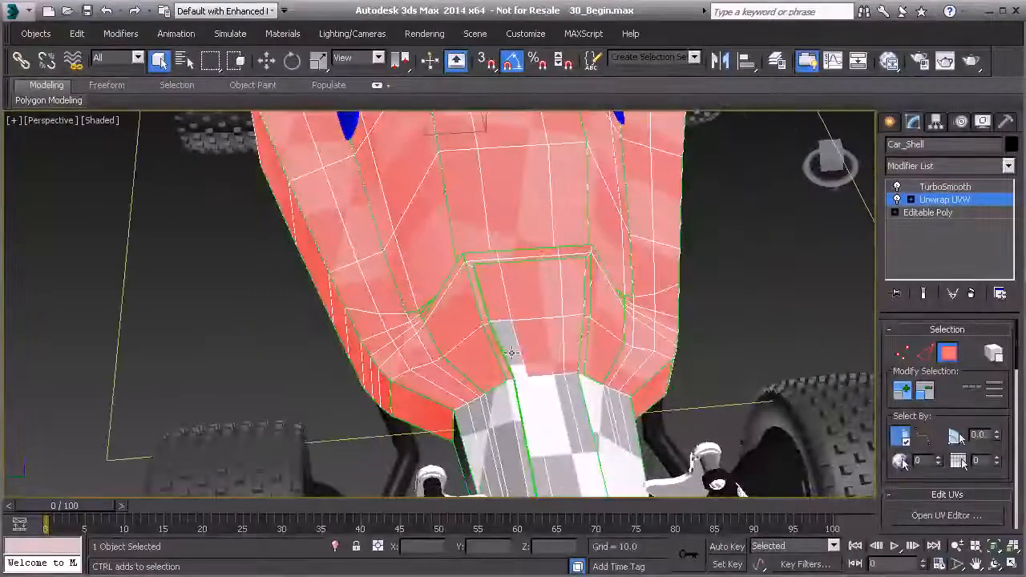
left_click(511, 353, "ctrl")
left_click(527, 393, "ctrl")
left_click(549, 403, "ctrl")
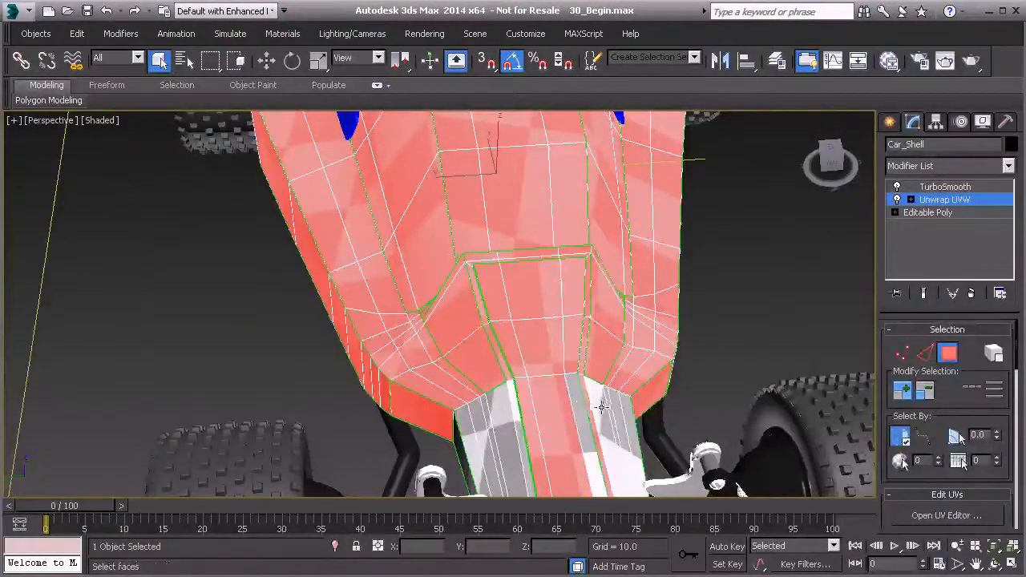
- Add the faces along the first side of the nose, beside the front shock absorber, to the selection
middle_click_drag(601, 407, 359, 351, "alt")
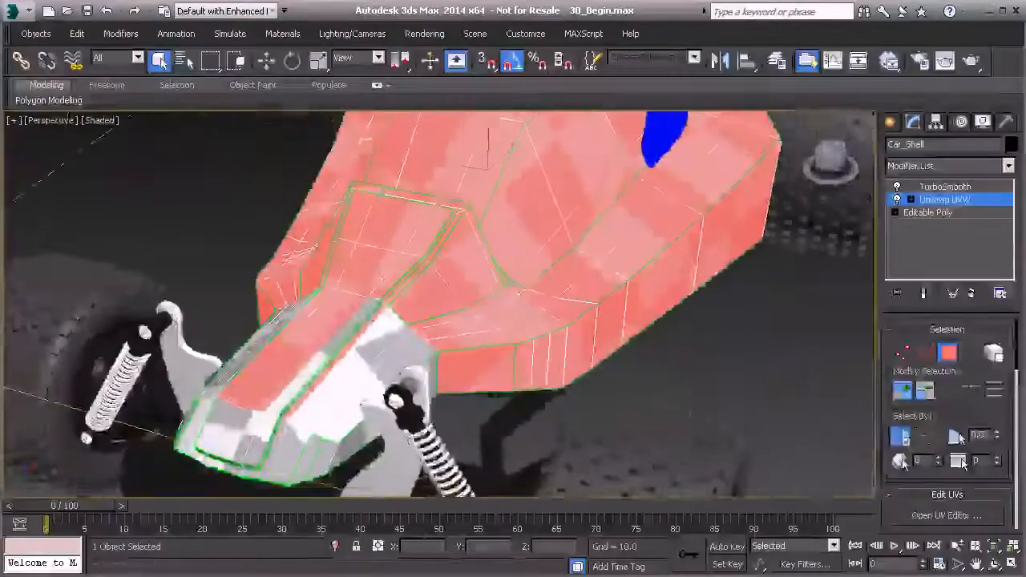
left_click(359, 352, "ctrl")
left_click(383, 359, "ctrl")
left_click(384, 355, "ctrl")
left_click(405, 362, "ctrl")
middle_click_drag(430, 366, 258, 351, "alt")
left_click(177, 356, "ctrl")
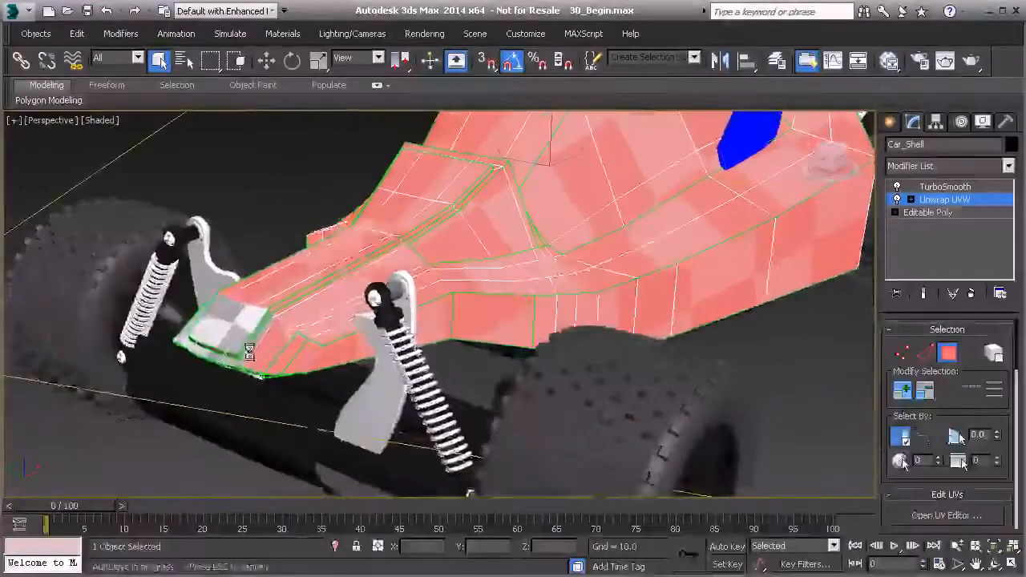
- Add the top faces at the nose tip and the narrow recessed faces of its front lip to the selection
scroll(251, 353, "up", 3)
scroll(376, 339, "down", 2)
left_click(411, 325, "ctrl")
left_click(388, 313, "ctrl")
left_click(356, 310, "ctrl")
left_click(303, 282, "ctrl")
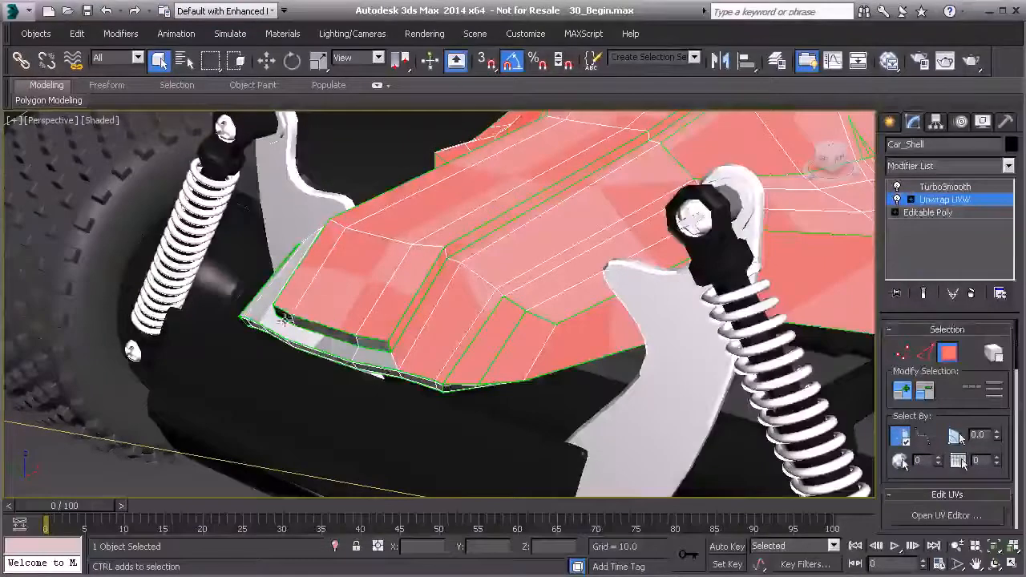
left_click(284, 317, "ctrl")
left_click(318, 327, "ctrl")
left_click(372, 344, "ctrl")
left_click(341, 352, "ctrl")
left_click(277, 324, "ctrl")
- Add the unselected faces along the second side of the nose, down to its front tip, to the selection
middle_click_drag(274, 324, 510, 351, "alt")
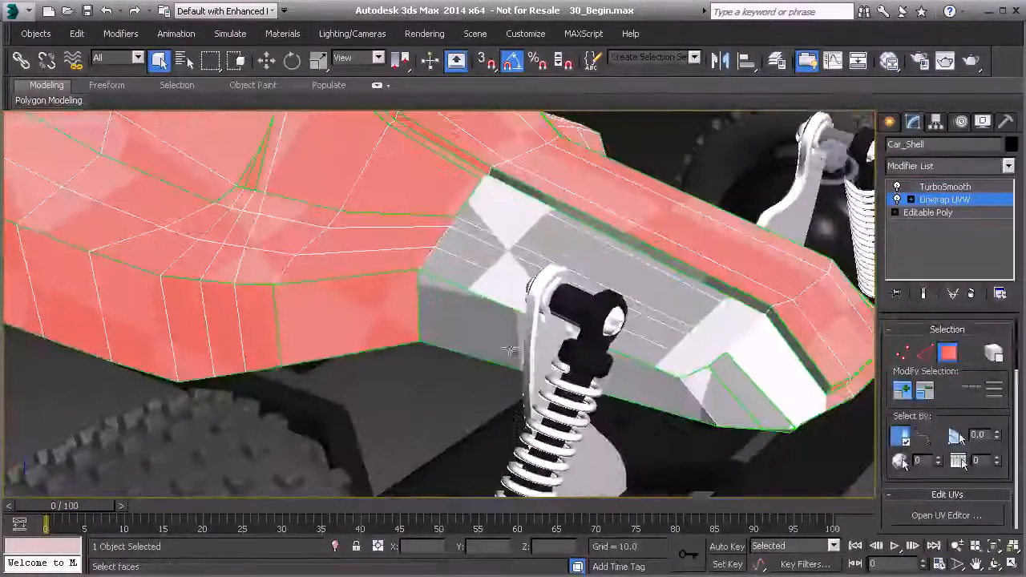
left_click(705, 299, "ctrl")
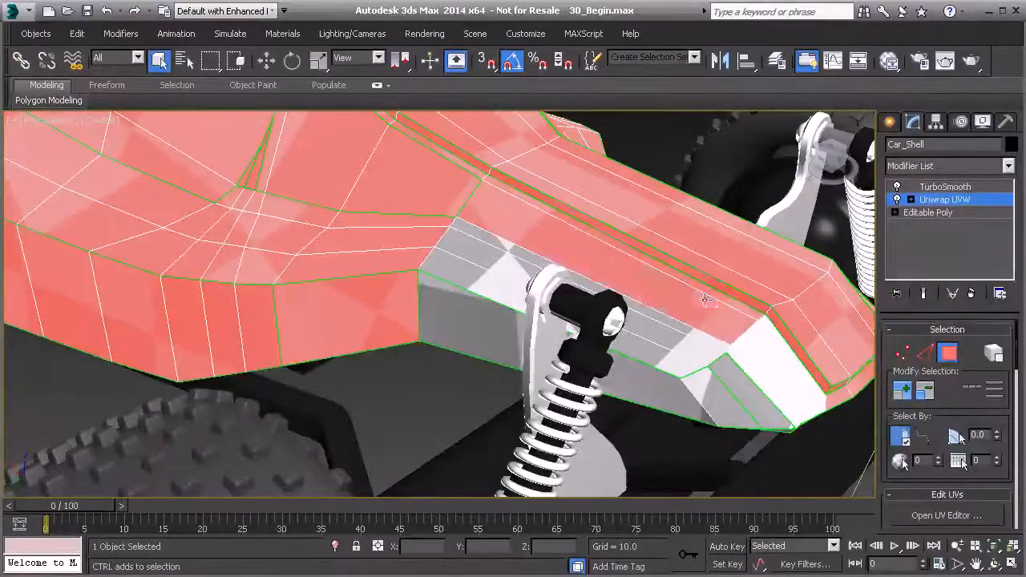
left_click(513, 251, "ctrl")
left_click(458, 320, "ctrl")
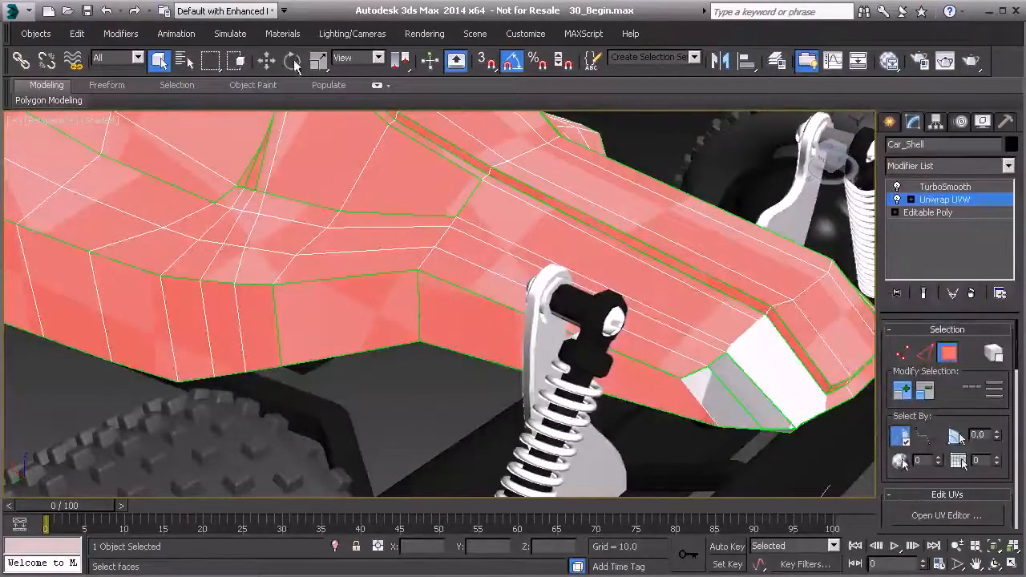
left_click(722, 402, "ctrl")
middle_click_drag(754, 375, 440, 333, "alt")
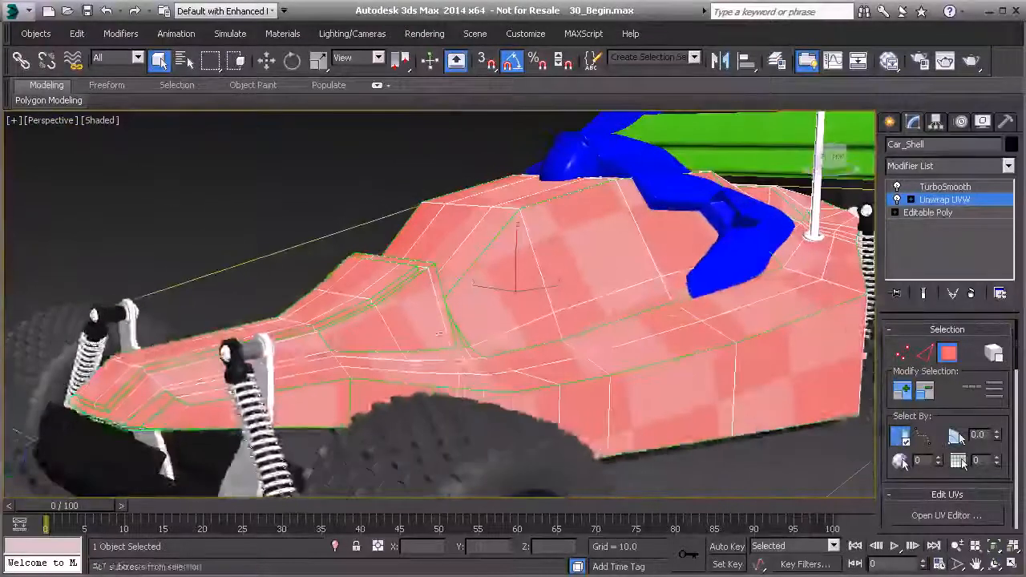
- Reopen the UV editor and place it beside the perspective view of the whole car
left_click(946, 516)
left_click_drag(665, 136, 173, 16)
middle_click_drag(706, 289, 717, 334, "alt")
scroll(752, 345, "down", 3)
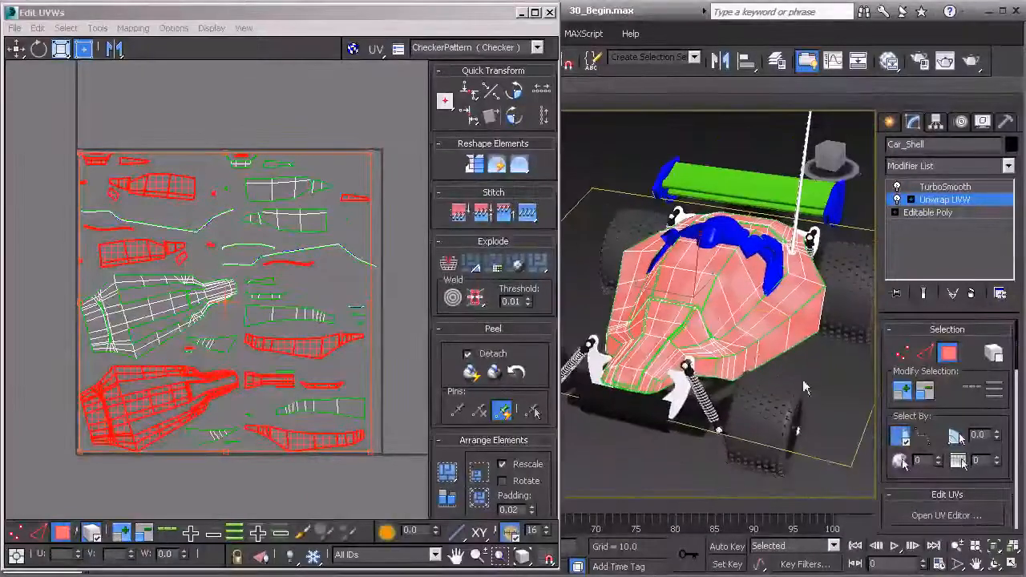
- Apply a planar projection to the selected outer faces of the shell and finish adjusting its mapping gizmo
scroll(883, 468, "down", 8)
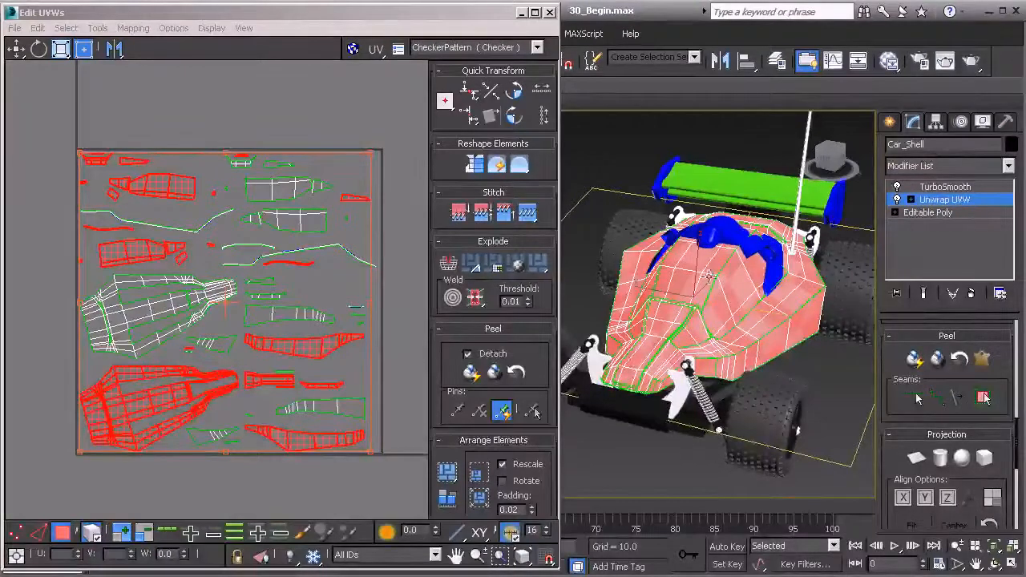
left_click(916, 459)
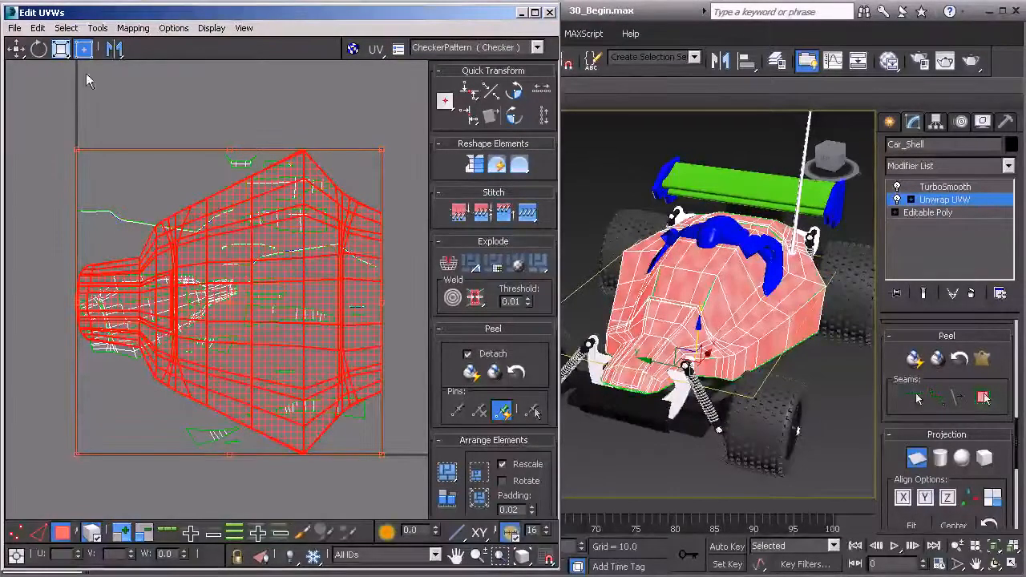
left_click(42, 534)
left_click(63, 536)
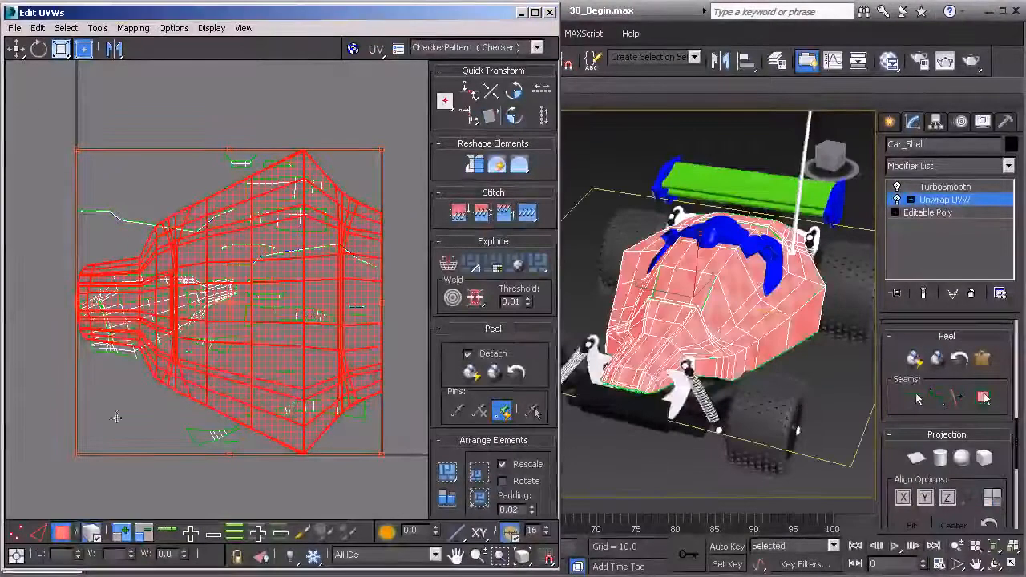
- Move the outer shell's UV cluster out of the UV square, into the empty space above it
middle_click_drag(209, 368, 250, 394)
left_click_drag(249, 392, 239, 79)
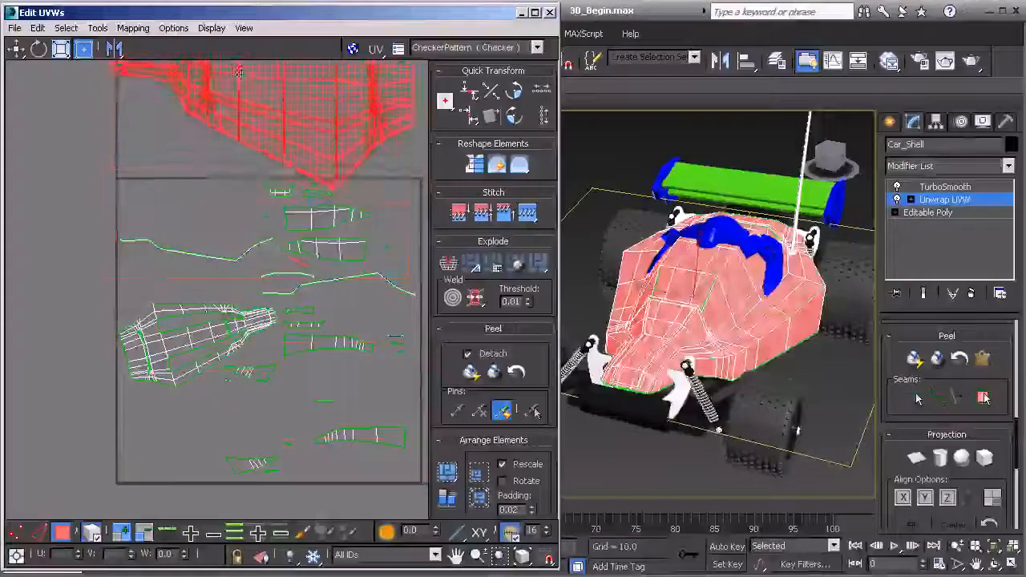
middle_click_drag(239, 72, 199, 331)
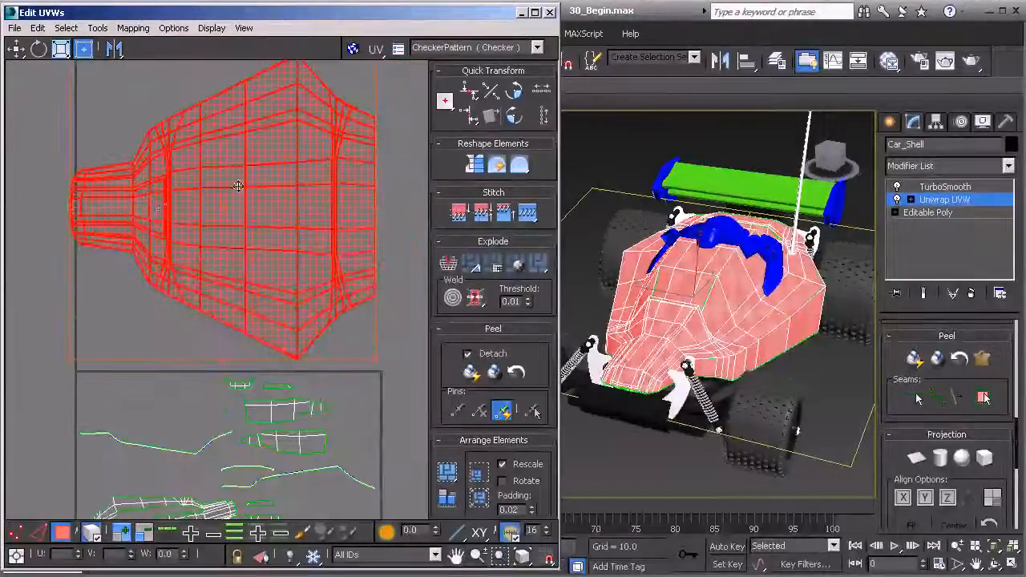
scroll(179, 414, "down", 2)
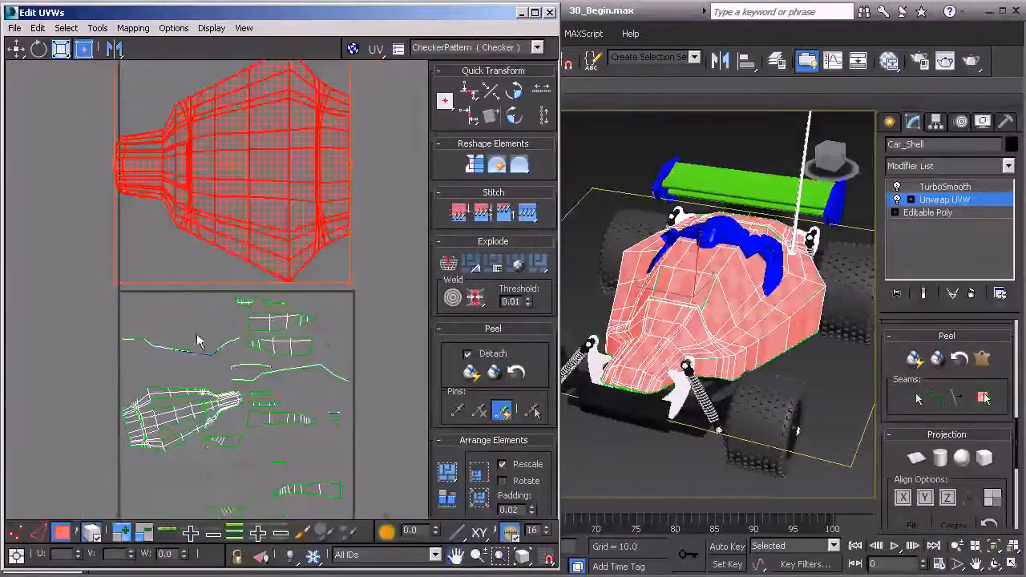
- Select all the scattered UV pieces left in the UV square and flatten them with a planar projection
left_click_drag(241, 382, 458, 564)
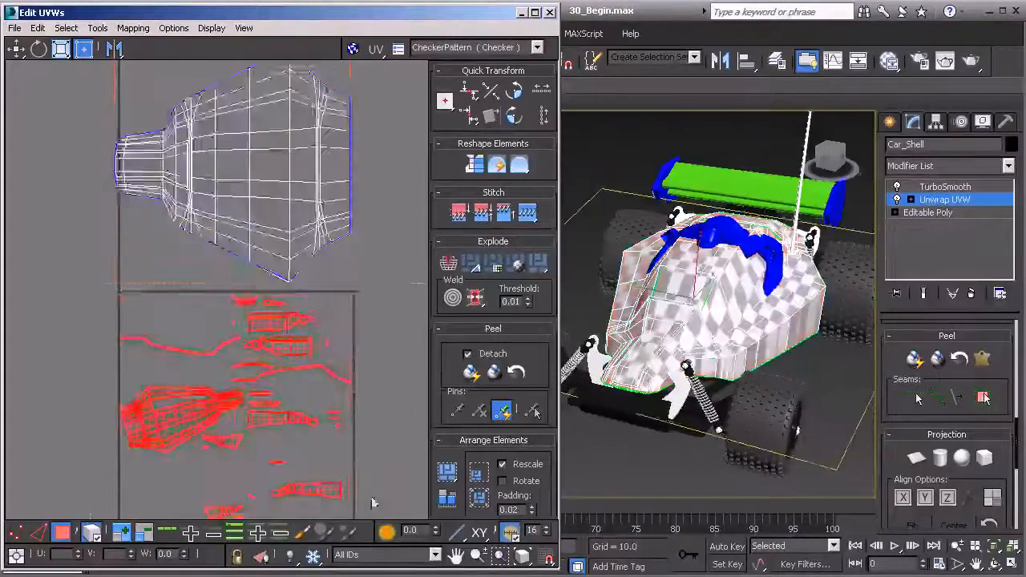
middle_click_drag(350, 456, 342, 383)
scroll(341, 383, "down", 2)
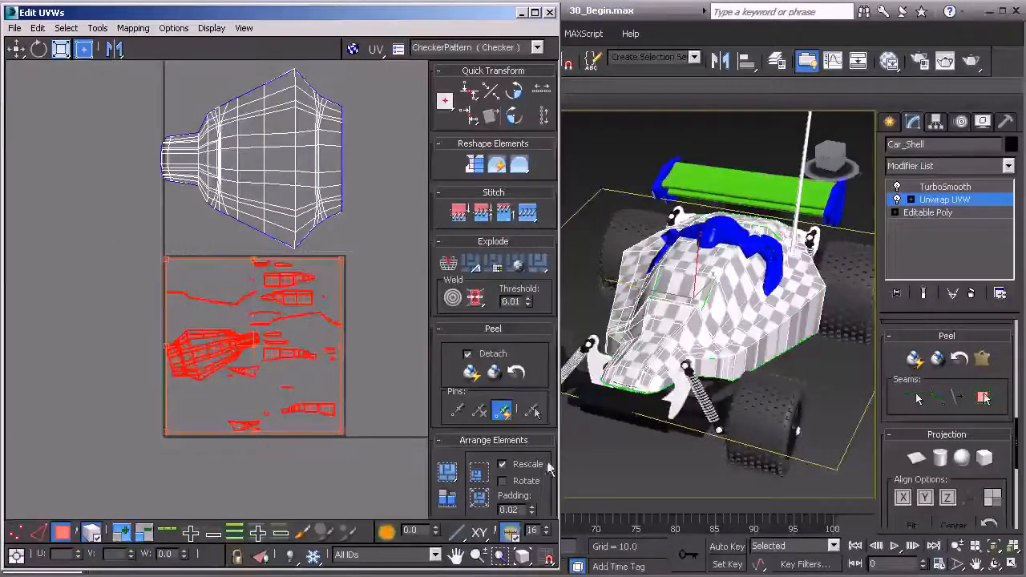
left_click(916, 460)
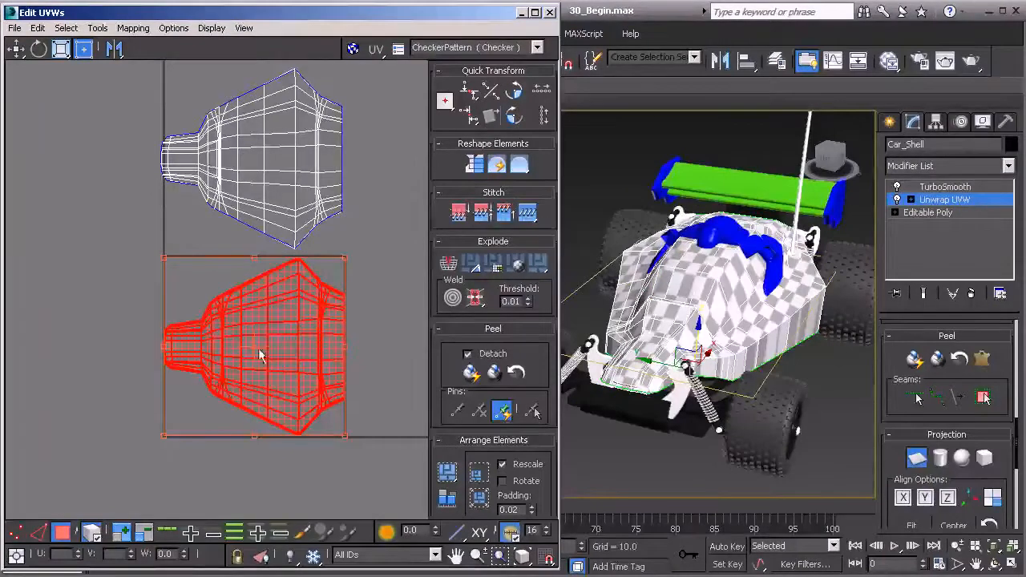
middle_click_drag(722, 401, 677, 347, "alt")
middle_click_drag(637, 253, 719, 353, "alt")
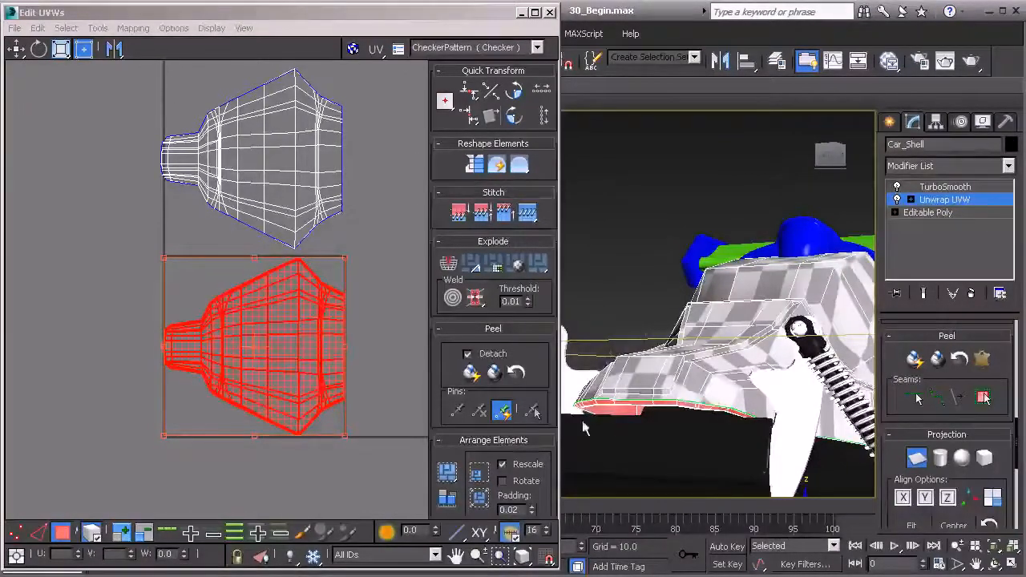
- Relax the outer shell's UV cluster above the UV square with the Relax By Polygon Angles method
left_click(269, 383)
middle_click_drag(279, 338, 217, 339)
scroll(277, 345, "down", 2)
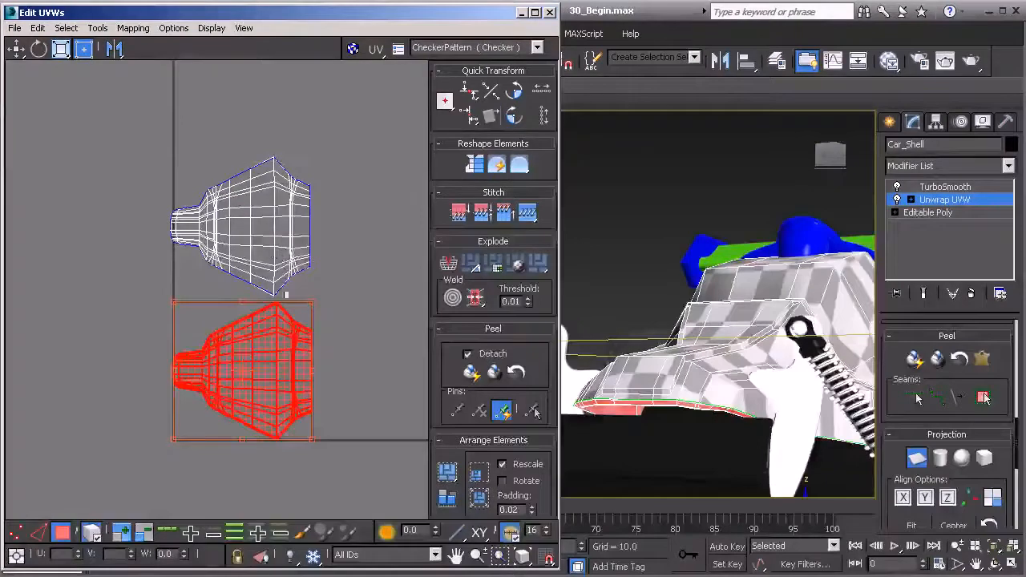
left_click(226, 248)
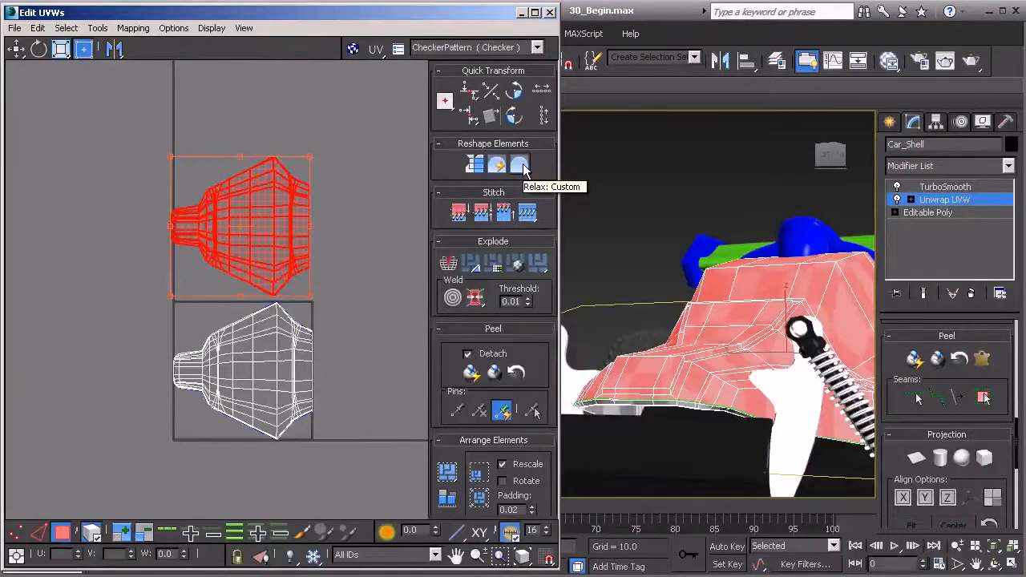
left_click(521, 166)
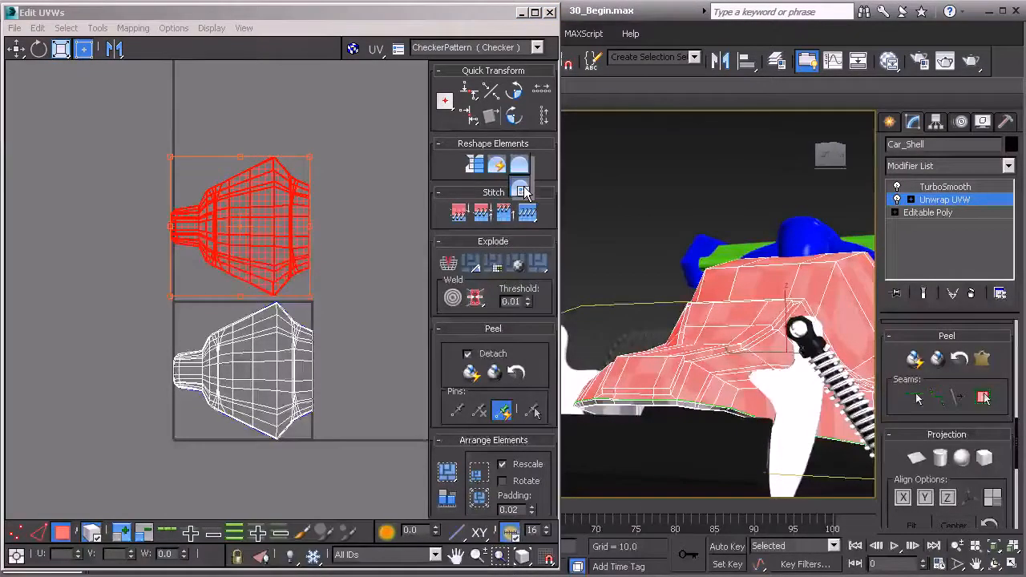
left_click(521, 190)
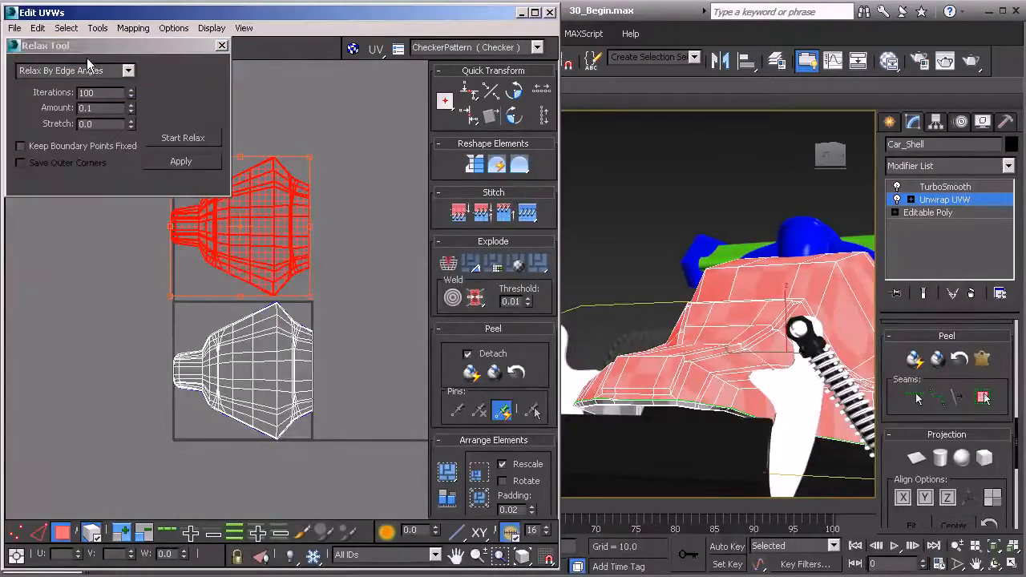
left_click(128, 71)
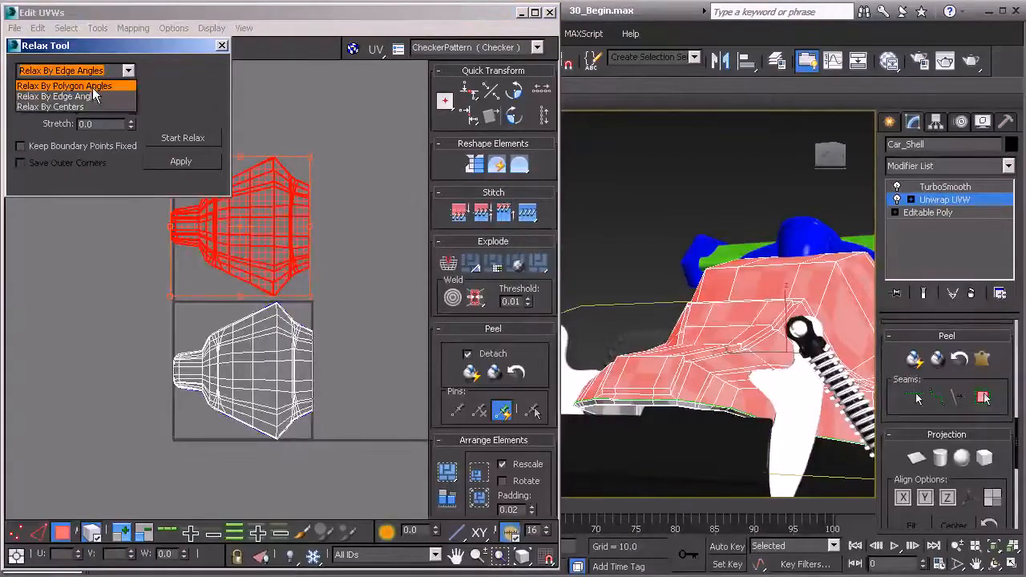
left_click(93, 88)
left_click(184, 139)
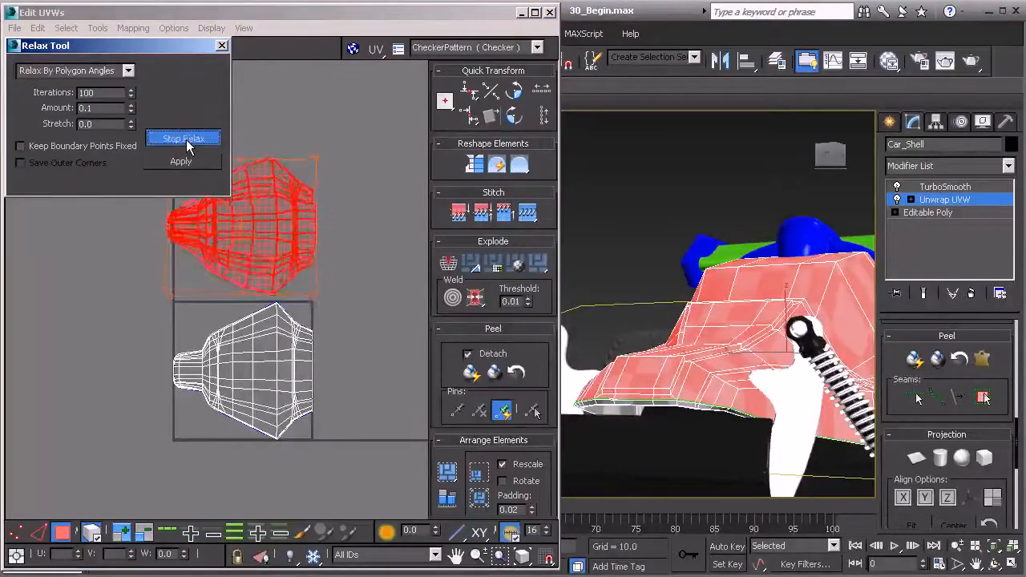
left_click(184, 139)
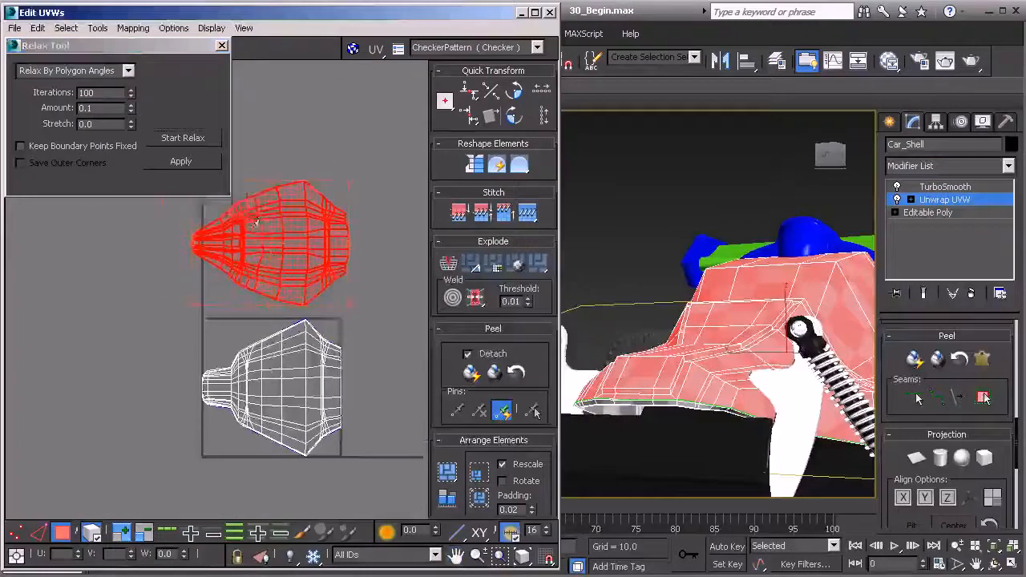
scroll(251, 236, "up", 4)
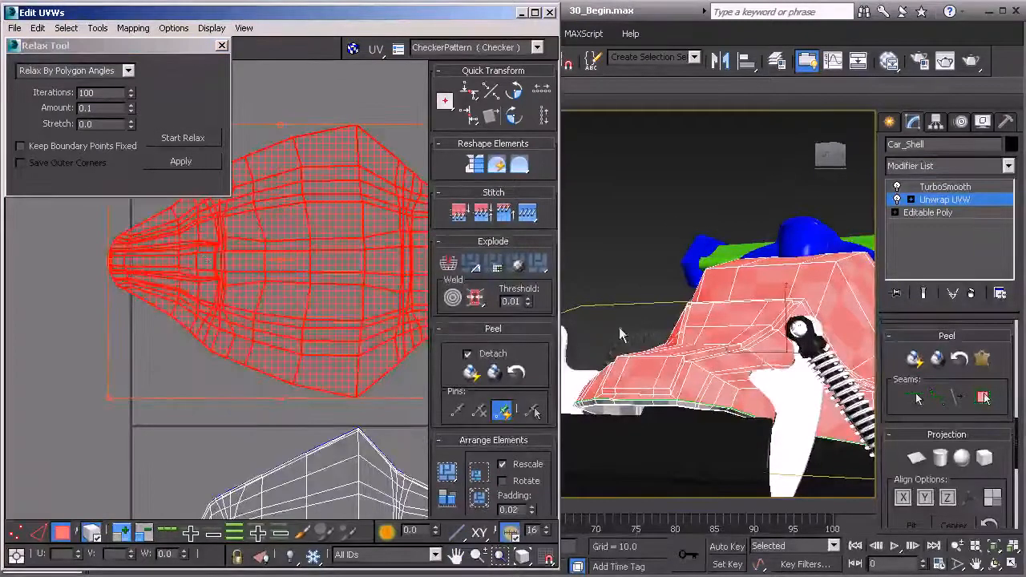
middle_click_drag(670, 315, 733, 352, "alt")
- Invert the face selection to switch to the inner shell's UV cluster inside the UV square
middle_click_drag(252, 358, 238, 291)
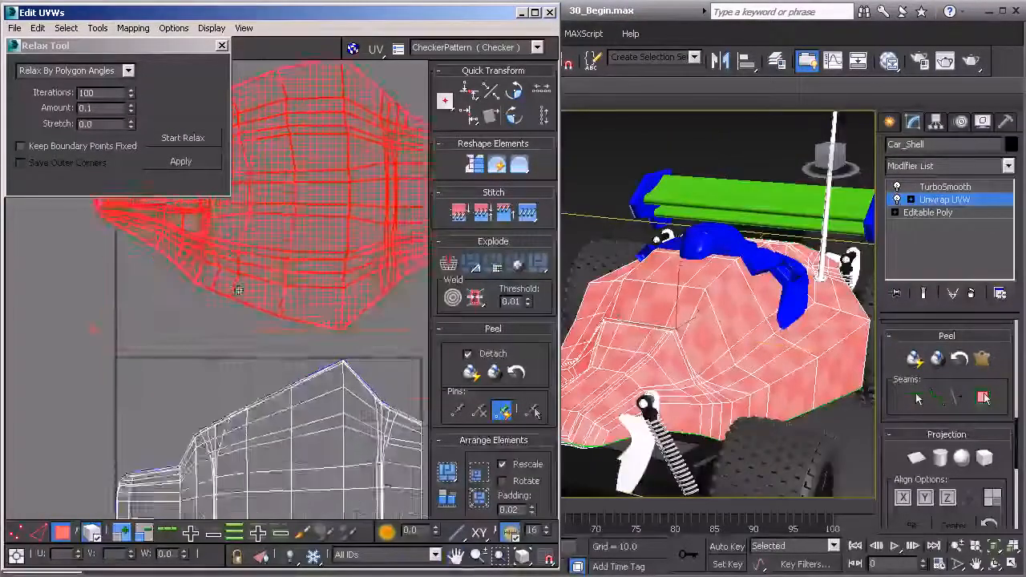
scroll(238, 290, "down", 2)
key("ctrl+i")
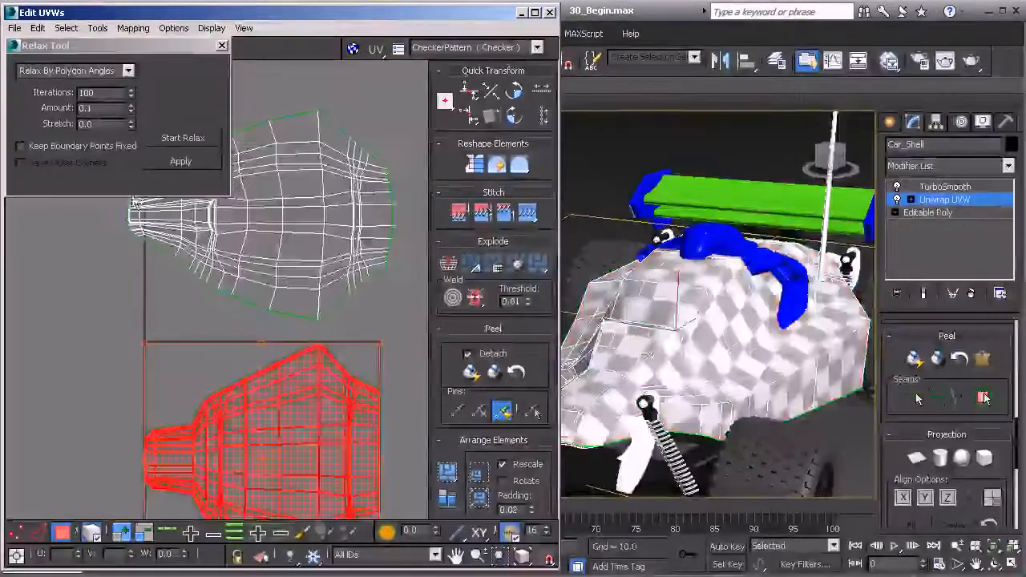
- Try to relax the inner shell's UV cluster by polygon angles, running the relaxation twice
left_click(173, 140)
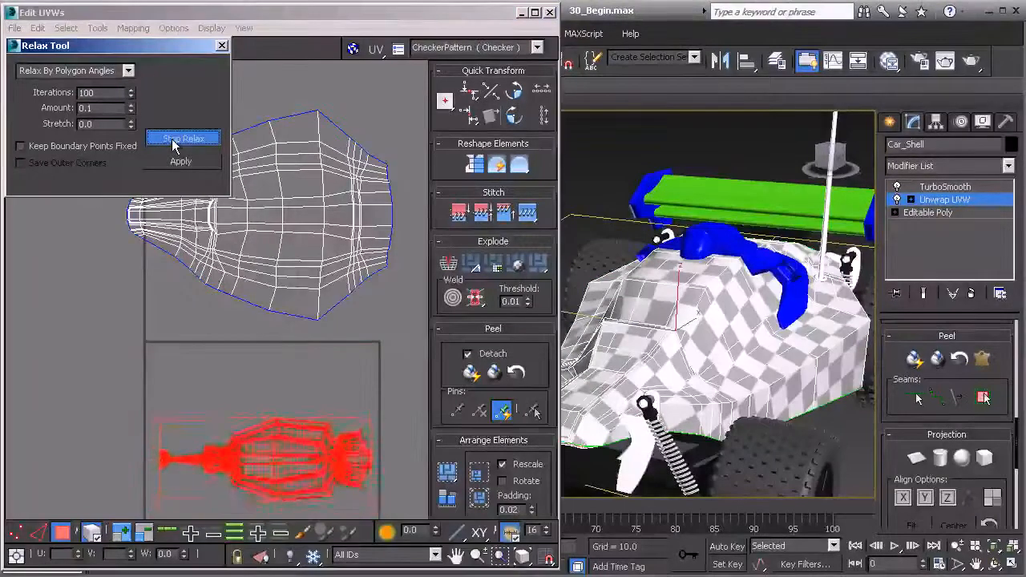
left_click(173, 139)
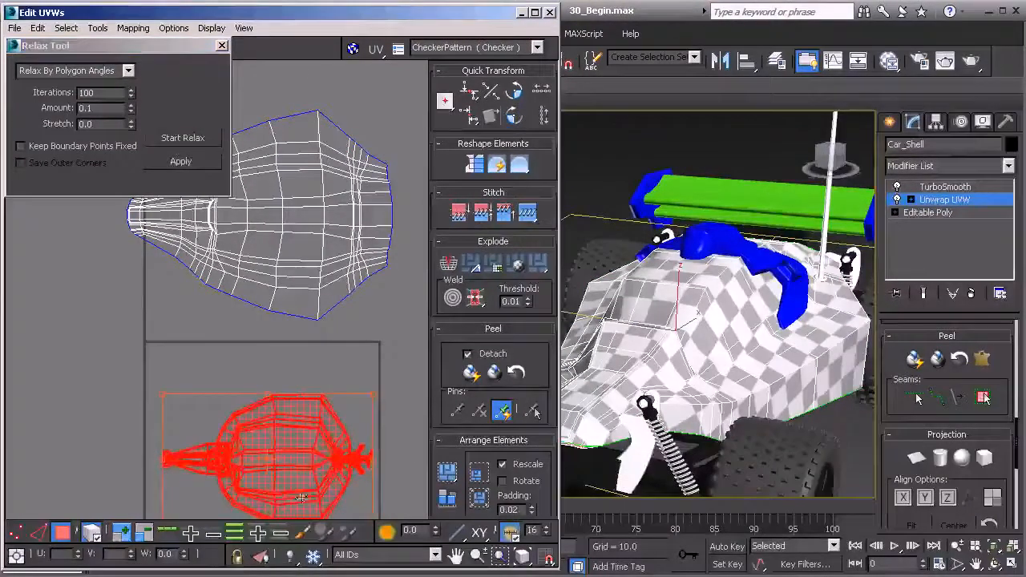
left_click(178, 144)
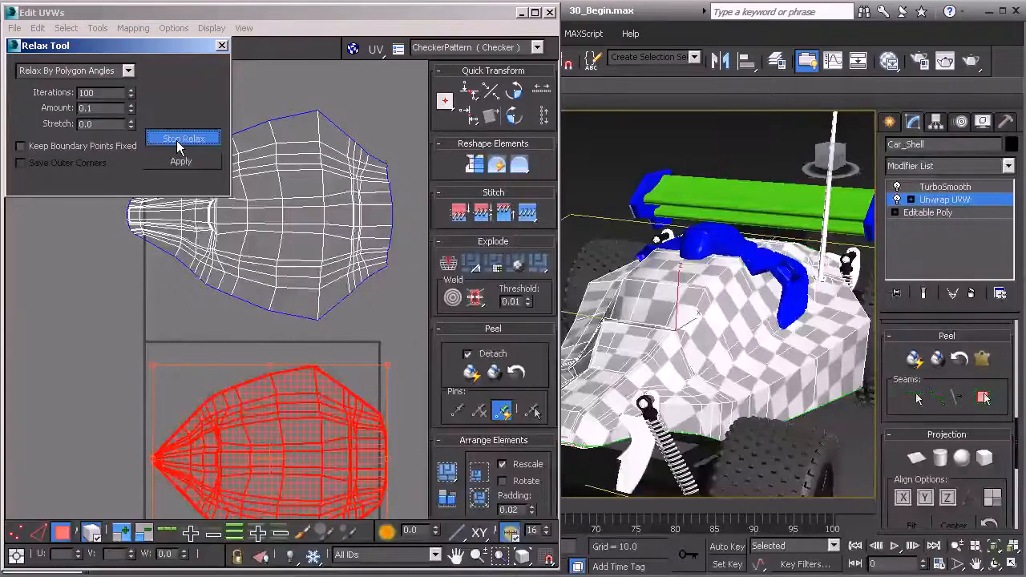
left_click(177, 143)
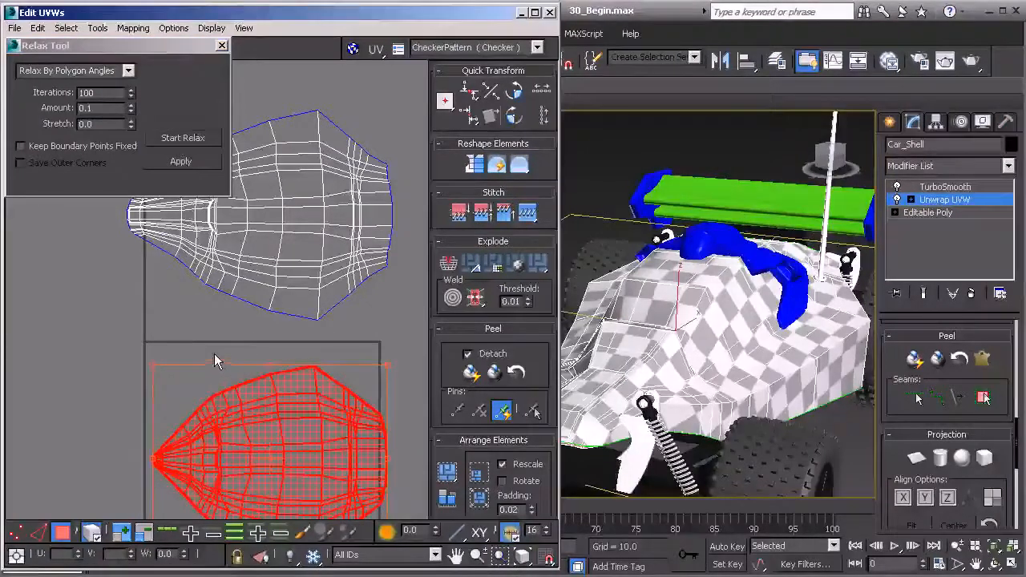
- Undo the relaxation of the inner shell's UV cluster, back to its planar-mapped shape
key("ctrl+z")
key("ctrl+z")
key("ctrl+y")
key("ctrl+y")
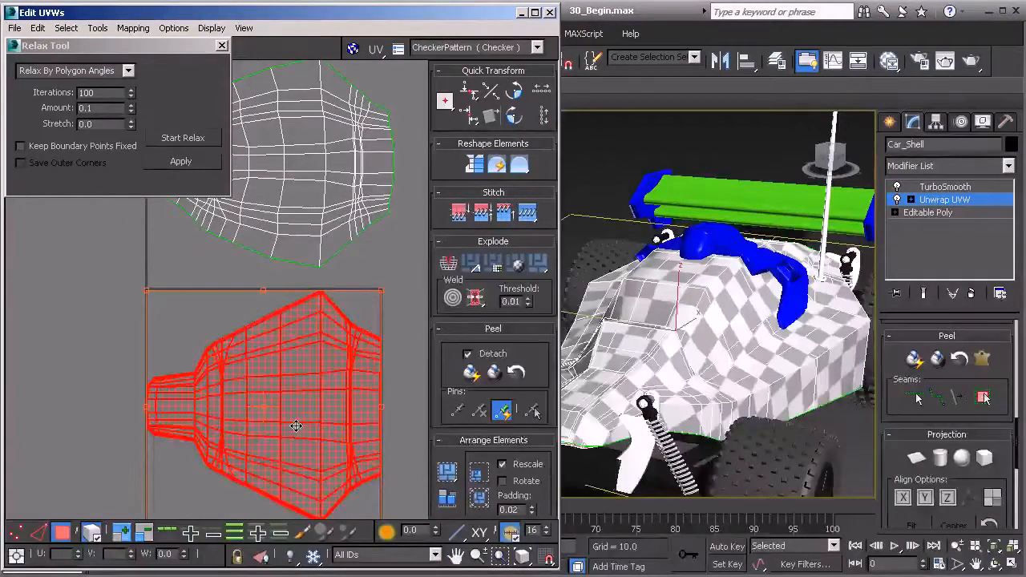
key("ctrl+z")
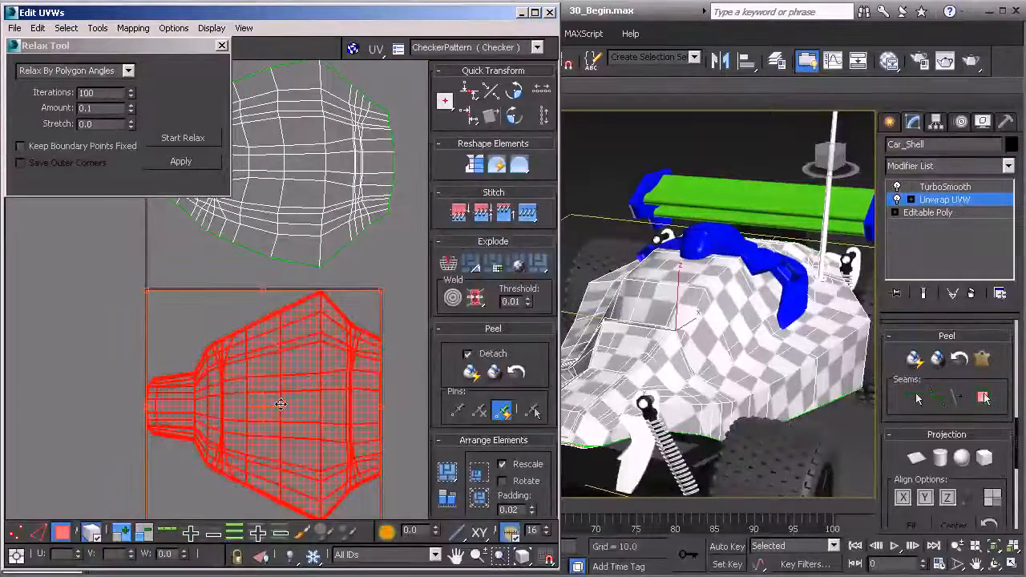
- Flip the inner shell's UV cluster horizontally and relax it by polygon angles
right_click(287, 376)
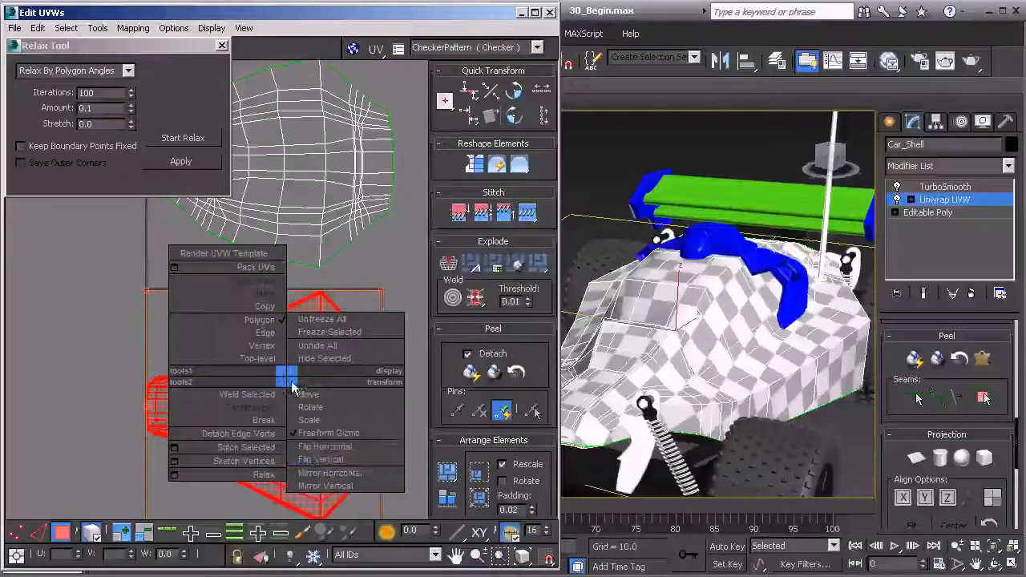
left_click(329, 449)
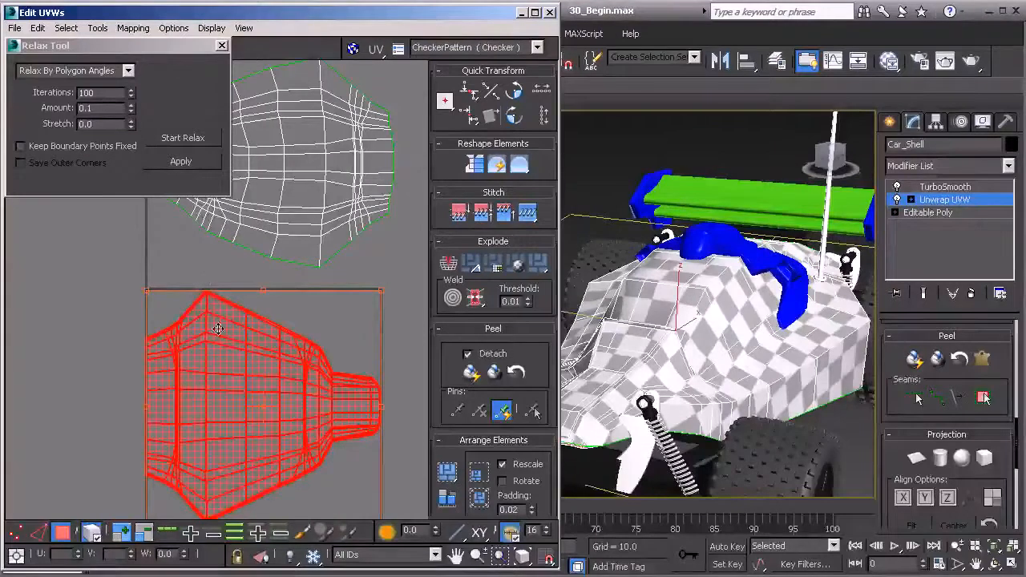
left_click(182, 138)
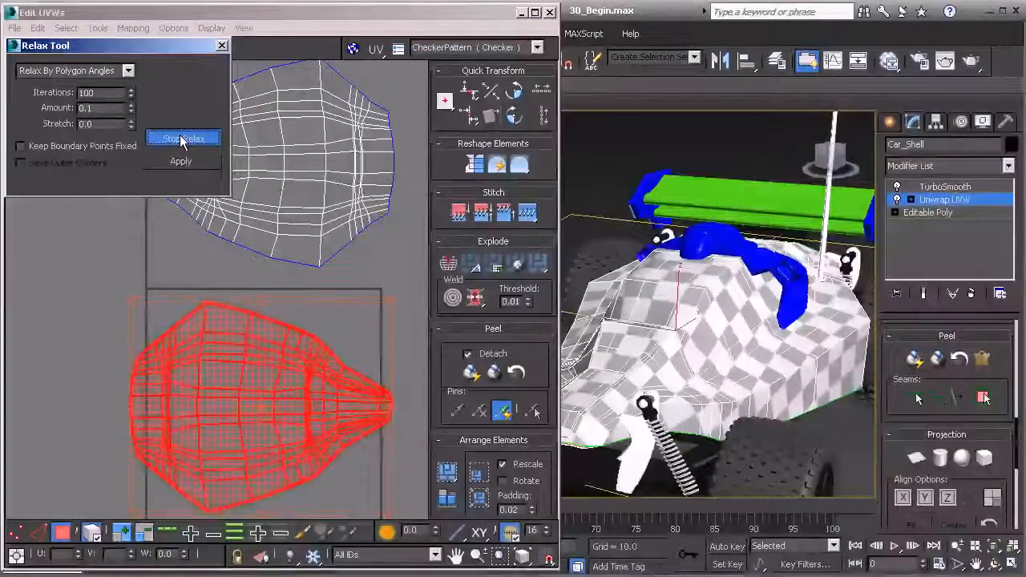
left_click(181, 138)
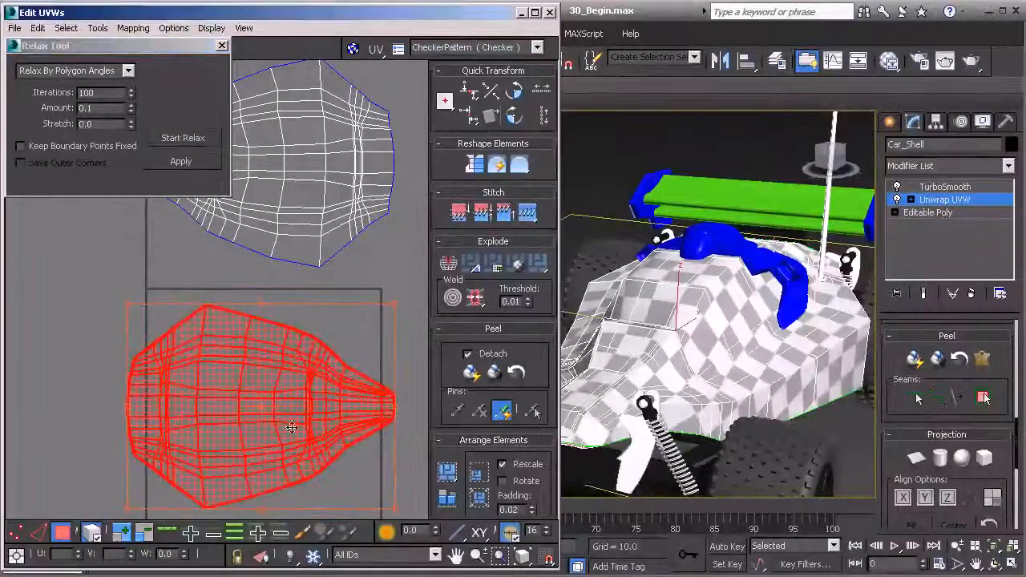
- Close the relax settings and add the outer shell's UV cluster to the selection so both clusters are selected
scroll(277, 336, "down", 5)
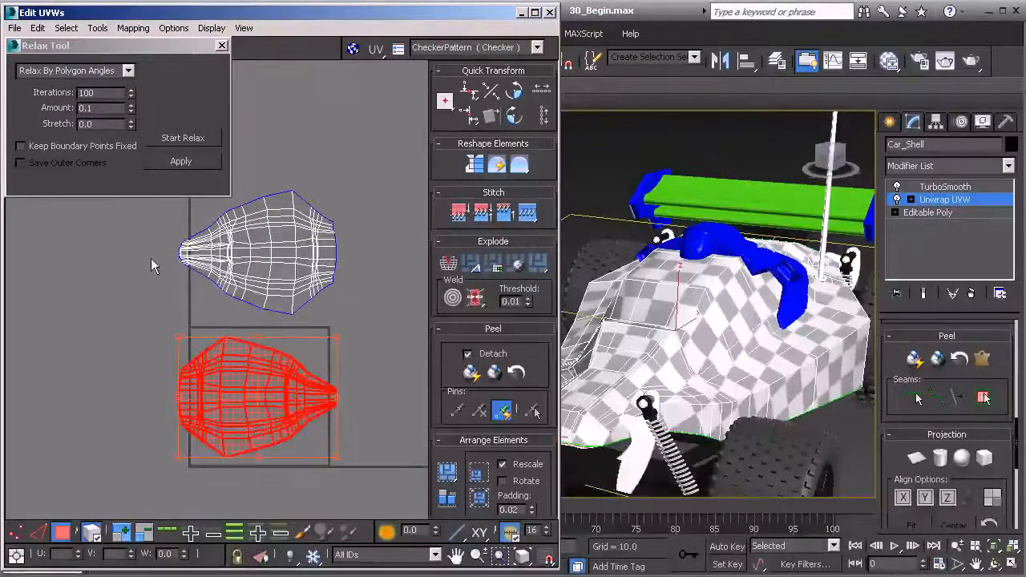
left_click(222, 46)
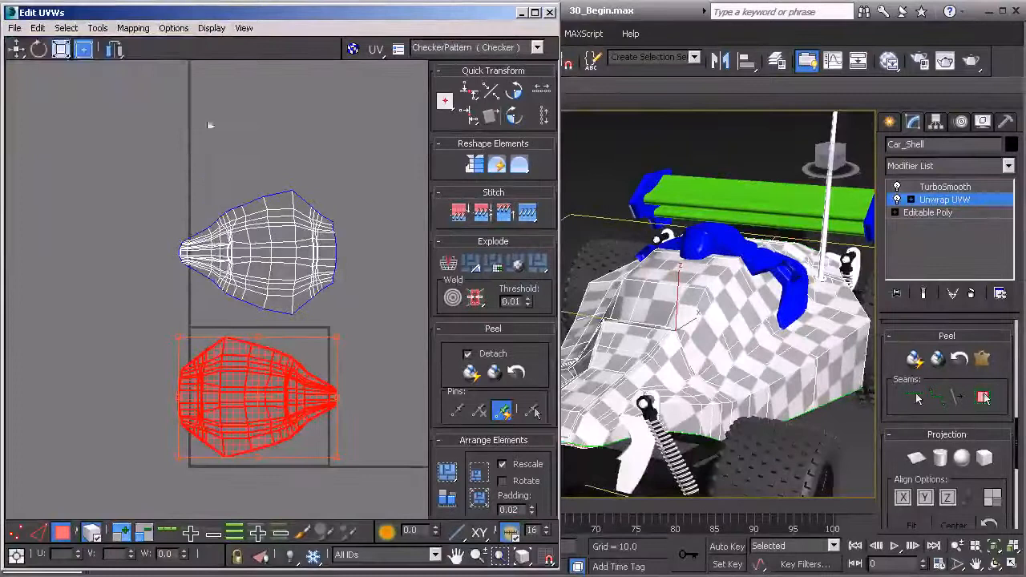
left_click(217, 302, "ctrl")
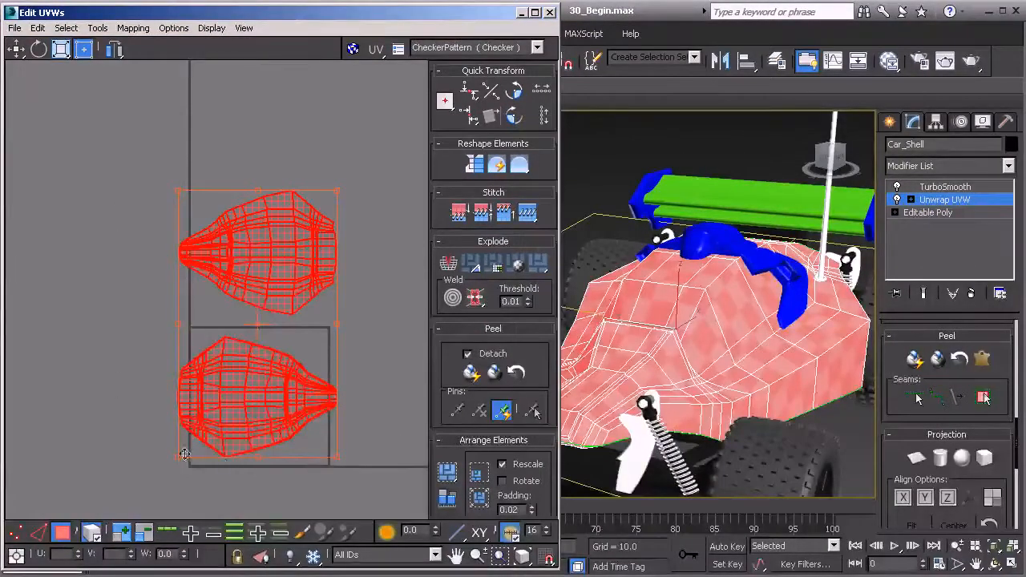
scroll(238, 348, "up", 2)
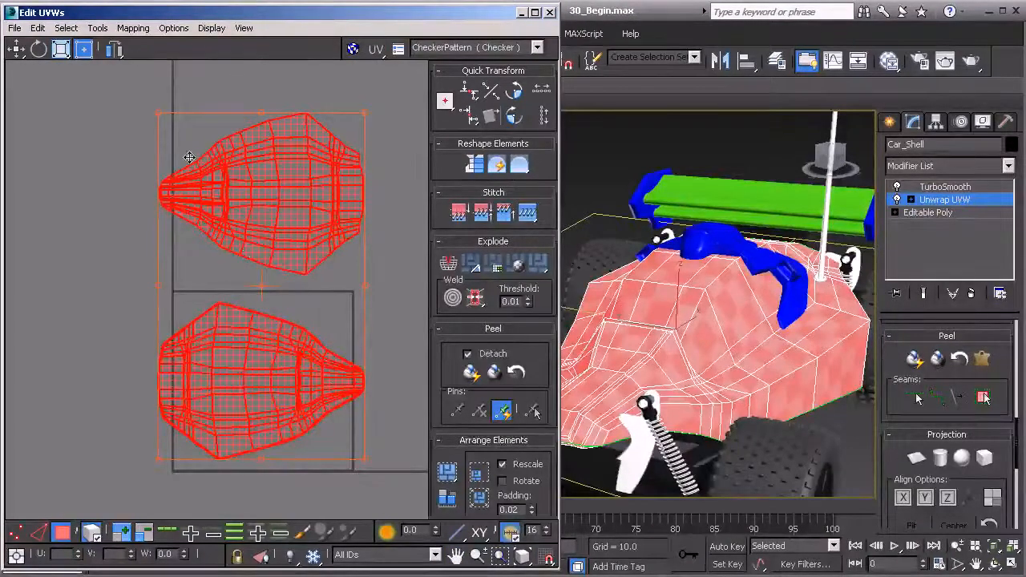
middle_click_drag(288, 298, 275, 280)
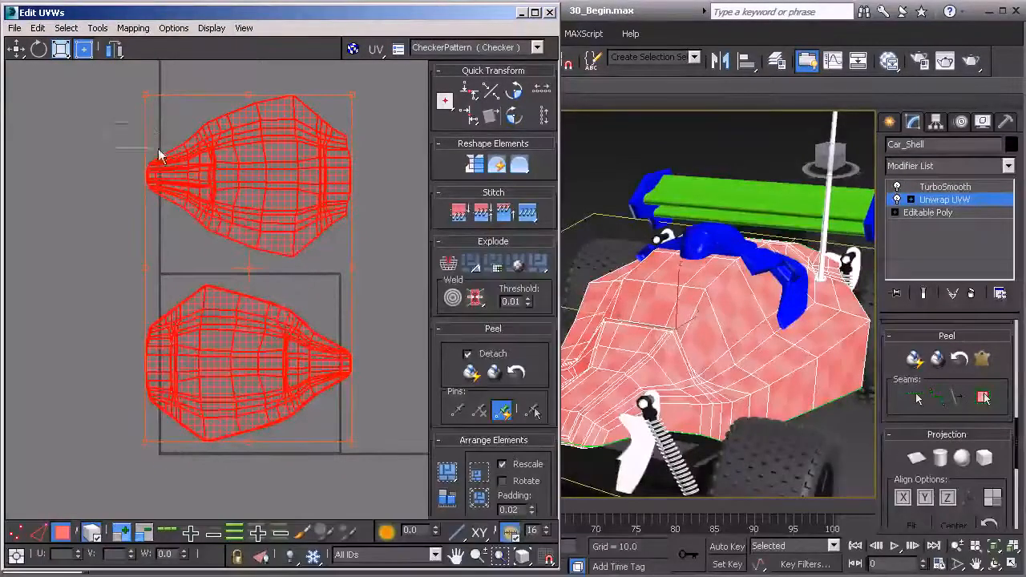
- Move the outer cluster closer to the inner one, and pack both clusters into the UV square with rescaling and 0.02 padding
left_click(159, 155)
left_click_drag(261, 167, 289, 220)
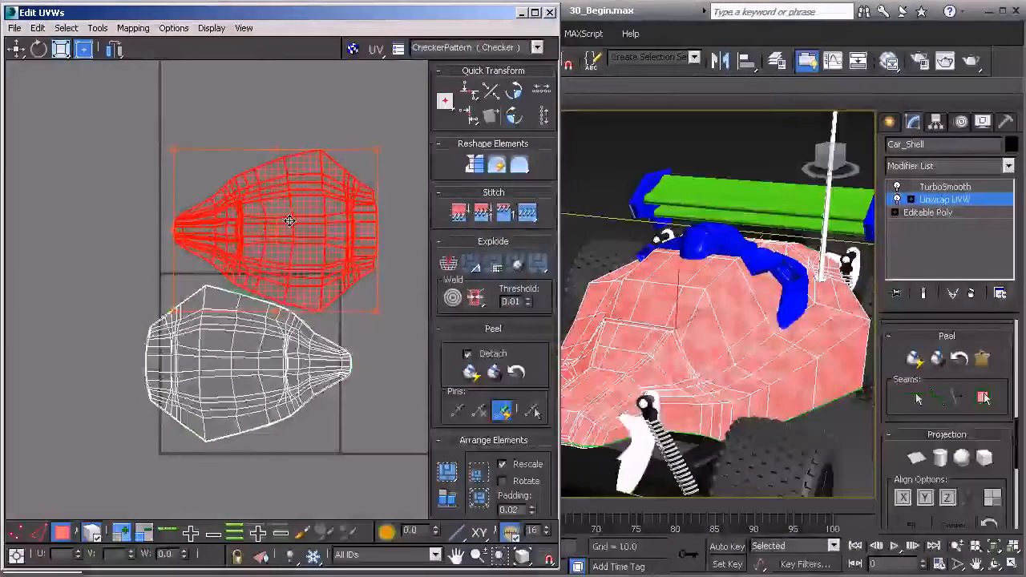
left_click(312, 343, "ctrl")
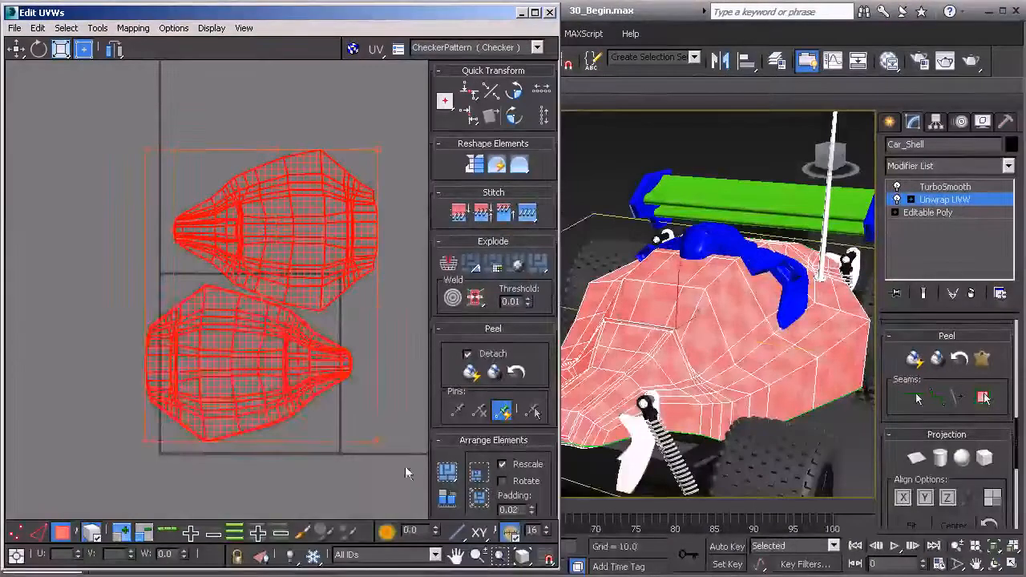
left_click(447, 473)
scroll(241, 354, "up", 5)
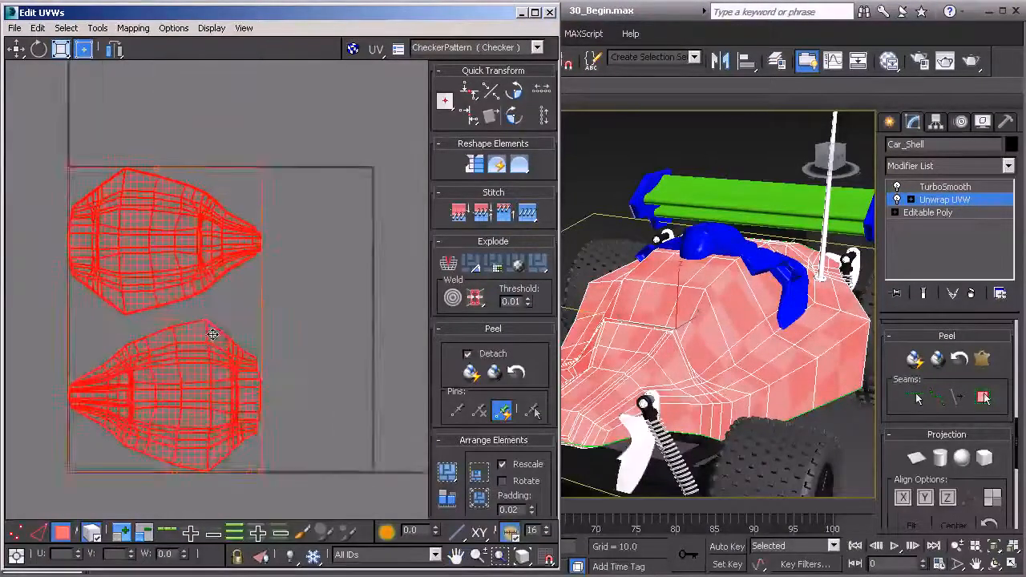
middle_click_drag(213, 335, 254, 305)
middle_click_drag(302, 193, 260, 184)
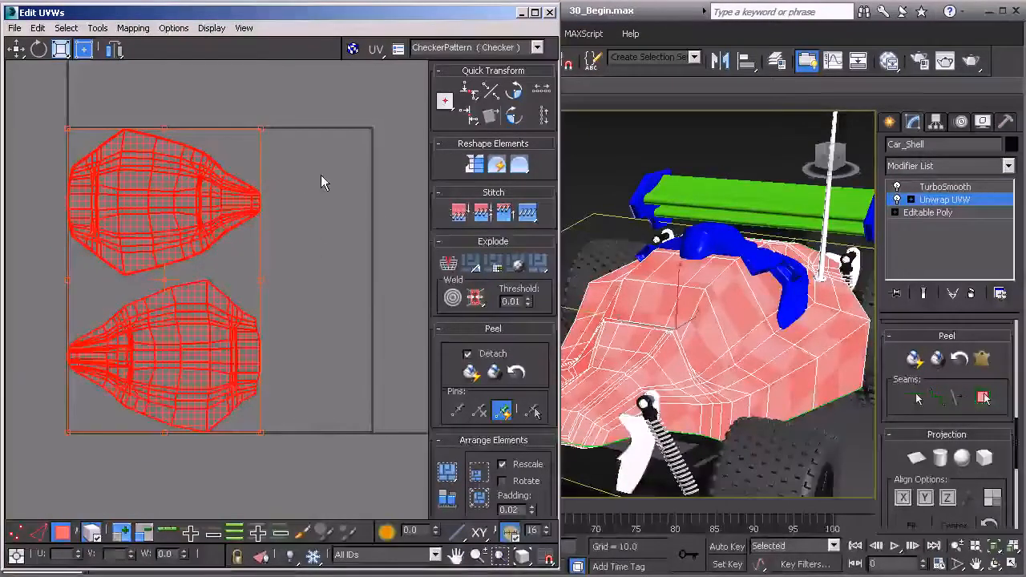
- Stagger the clusters diagonally, moving the outer one up and to the right and the inner one below it to the left
left_click(278, 472)
left_click(192, 359)
left_click_drag(192, 360, 255, 325)
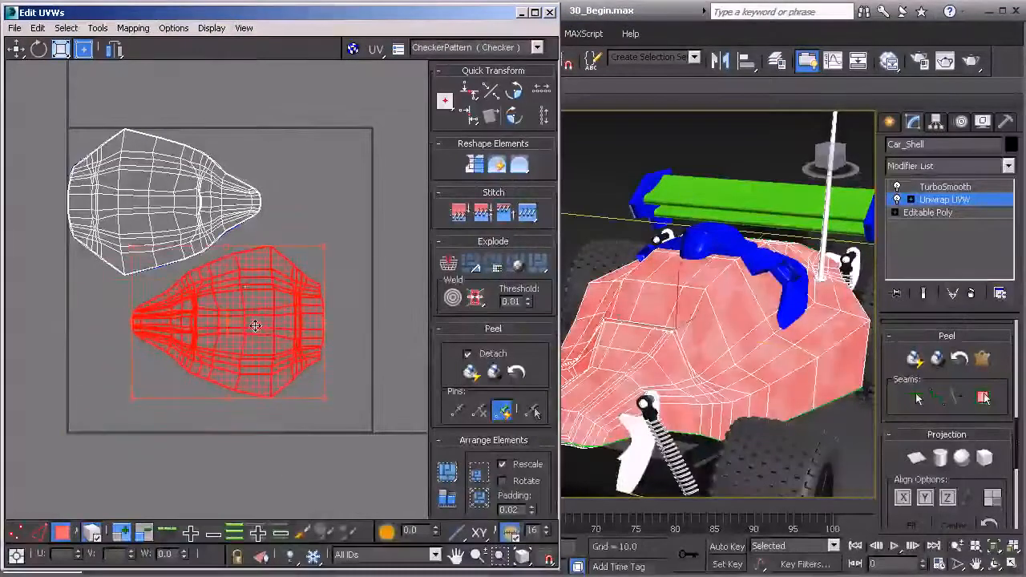
left_click_drag(143, 216, 124, 439)
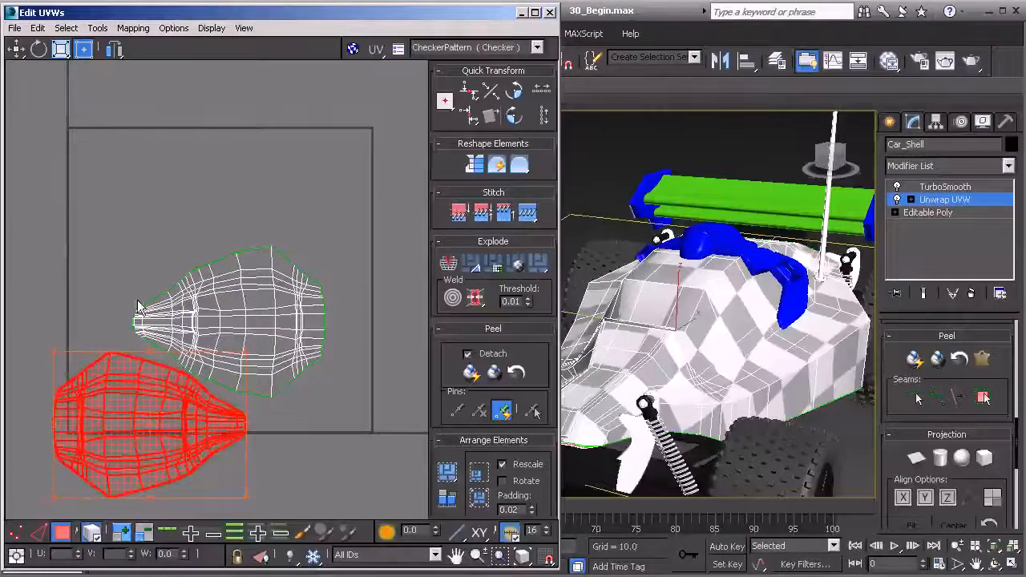
- Select both clusters, move them together inside the UV square, and scale them up uniformly
key("ctrl+a")
left_click_drag(160, 370, 200, 269)
scroll(200, 283, "up", 3)
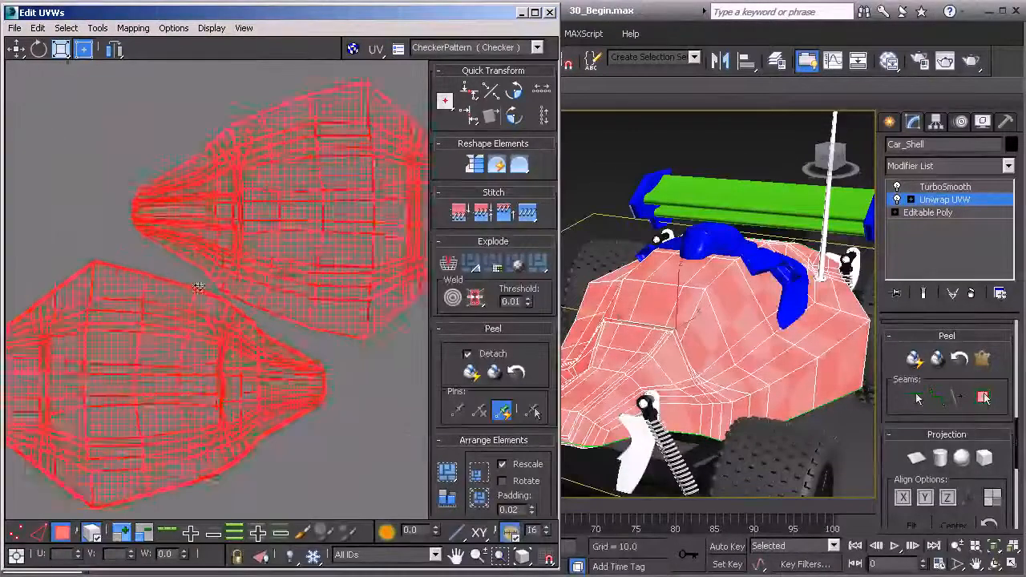
scroll(225, 302, "down", 2)
left_click(61, 49)
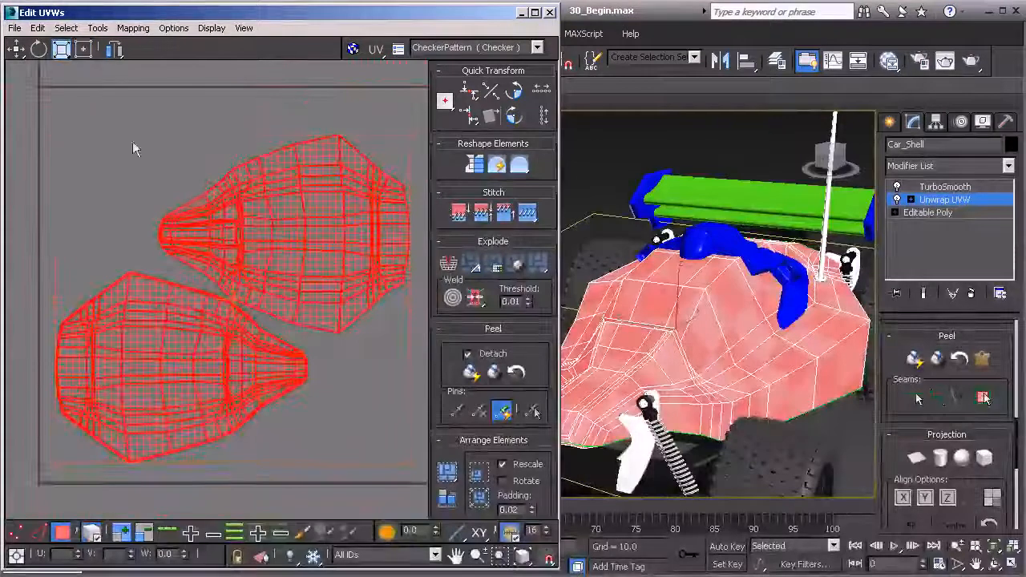
left_click_drag(197, 200, 196, 192)
middle_click_drag(195, 194, 171, 219)
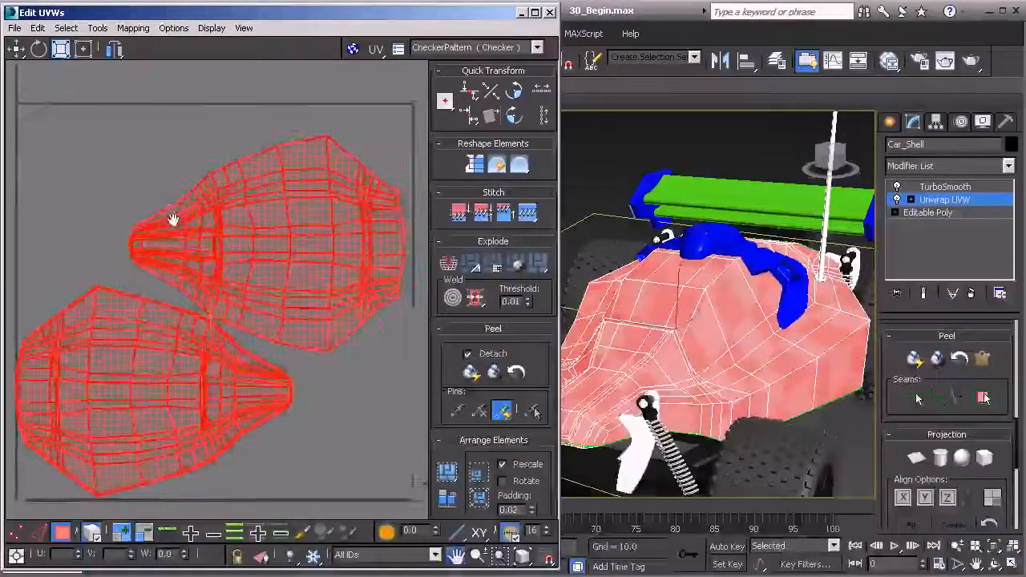
- Recentre both clusters in the UV square and enlarge them slightly
scroll(172, 223, "down", 2)
left_click(16, 49)
left_click_drag(138, 287, 143, 279)
left_click(61, 49)
left_click_drag(175, 222, 176, 218)
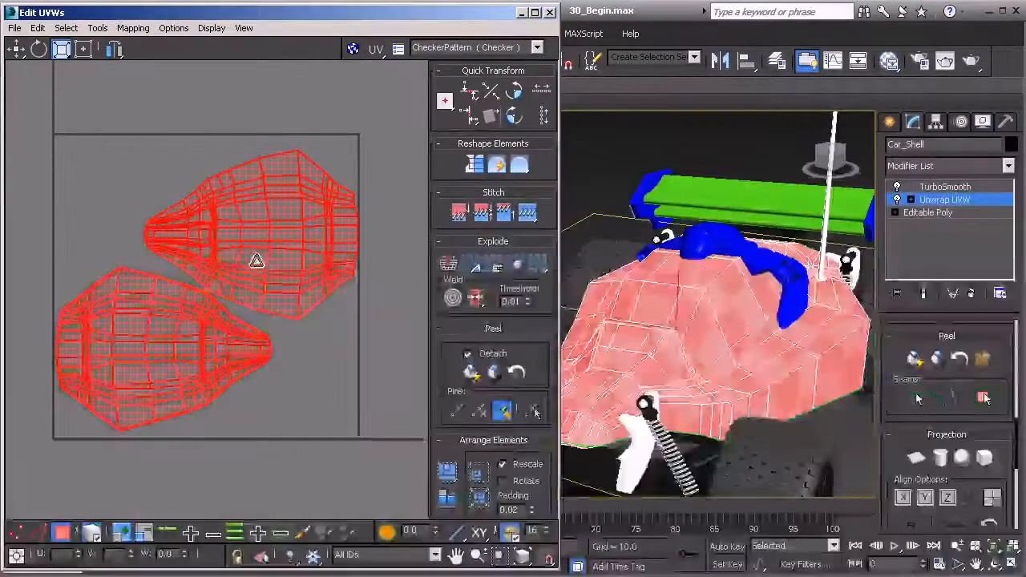
- Adjust the outer and inner clusters individually so they nest closely within the UV square without touching its borders
left_click(16, 49)
scroll(236, 223, "up", 2)
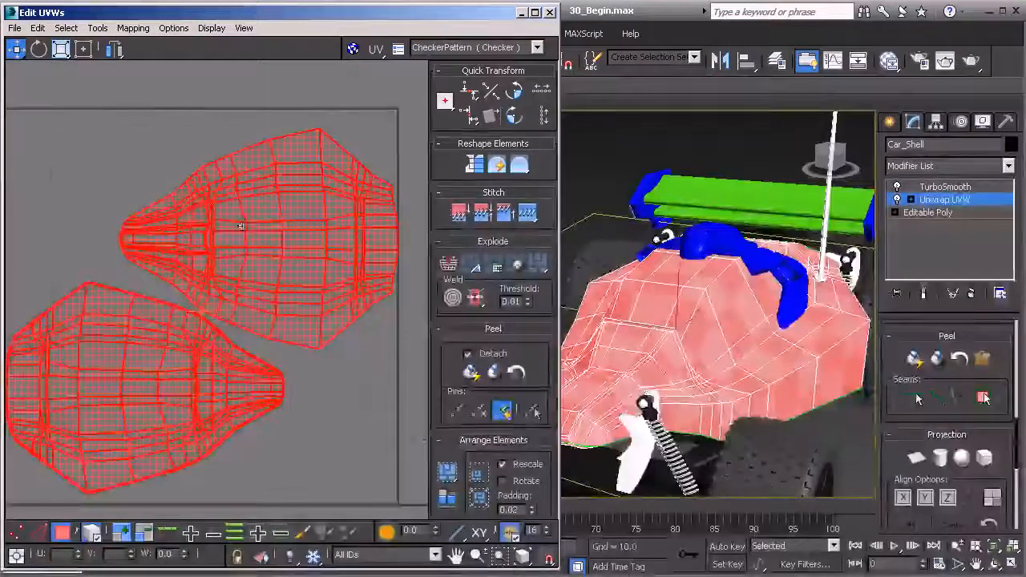
left_click(264, 230)
left_click_drag(264, 230, 248, 222)
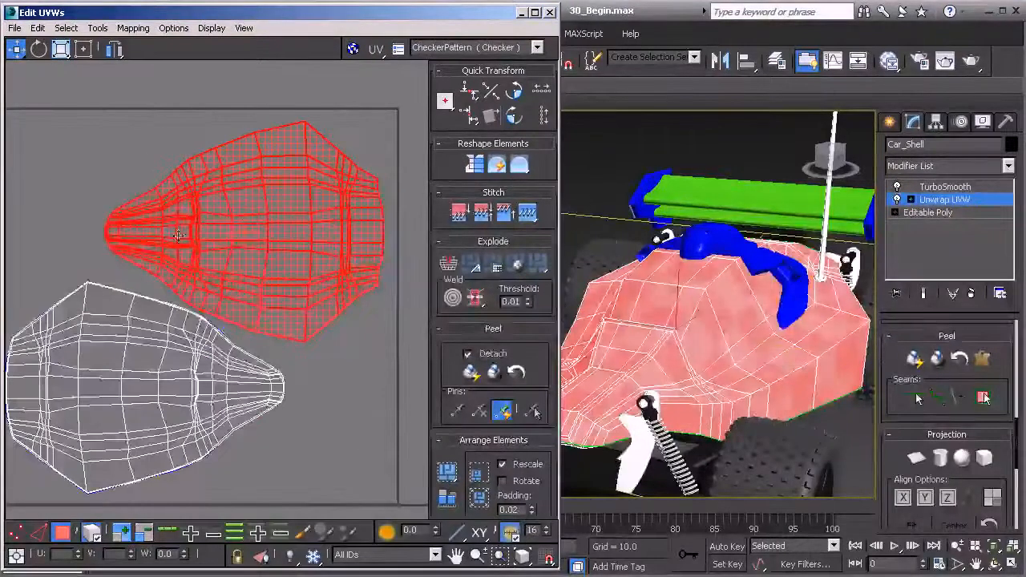
middle_click_drag(176, 234, 205, 217)
left_click(133, 291)
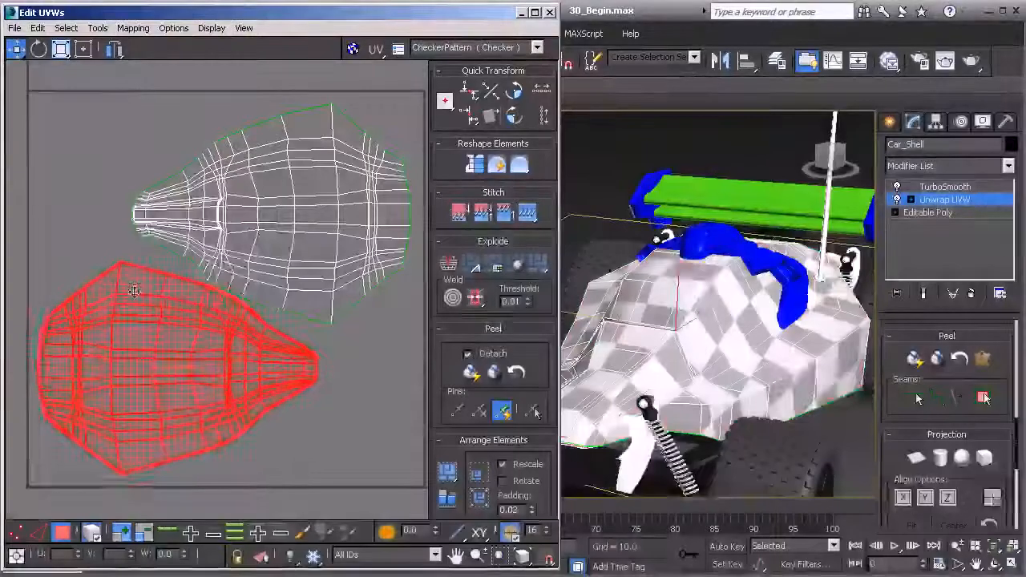
left_click_drag(134, 291, 131, 295)
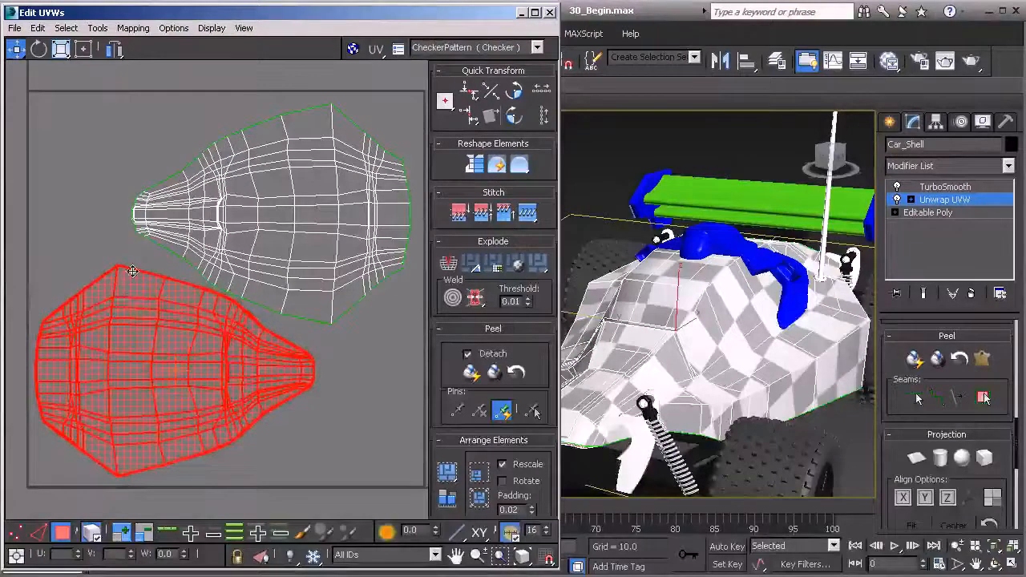
- Scale both clusters together to nearly fill the UV square, and clear the selection
scroll(128, 269, "down", 2)
key("ctrl+a")
left_click(61, 48)
left_click_drag(165, 225, 185, 248)
left_click(16, 49)
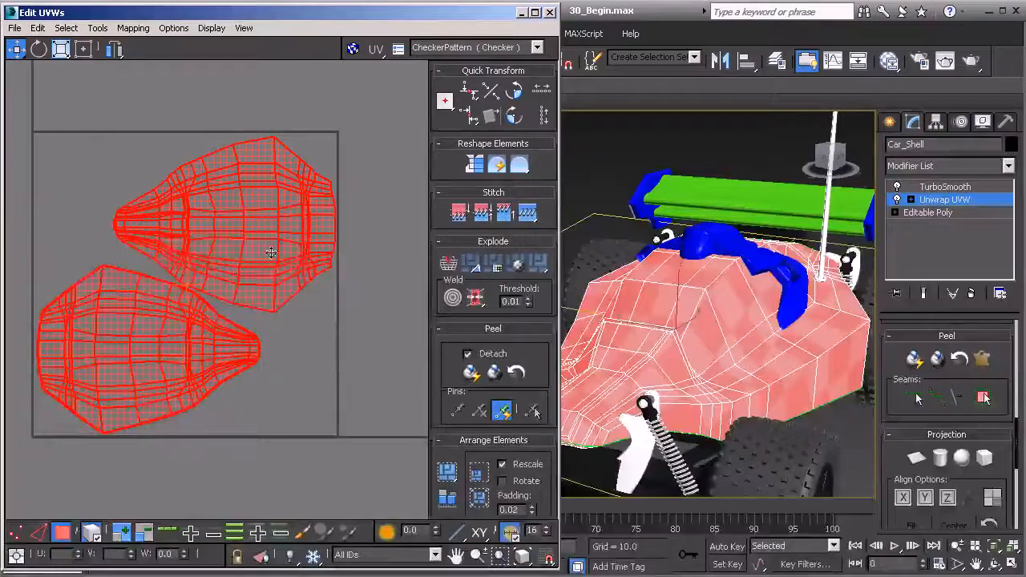
left_click(187, 126)
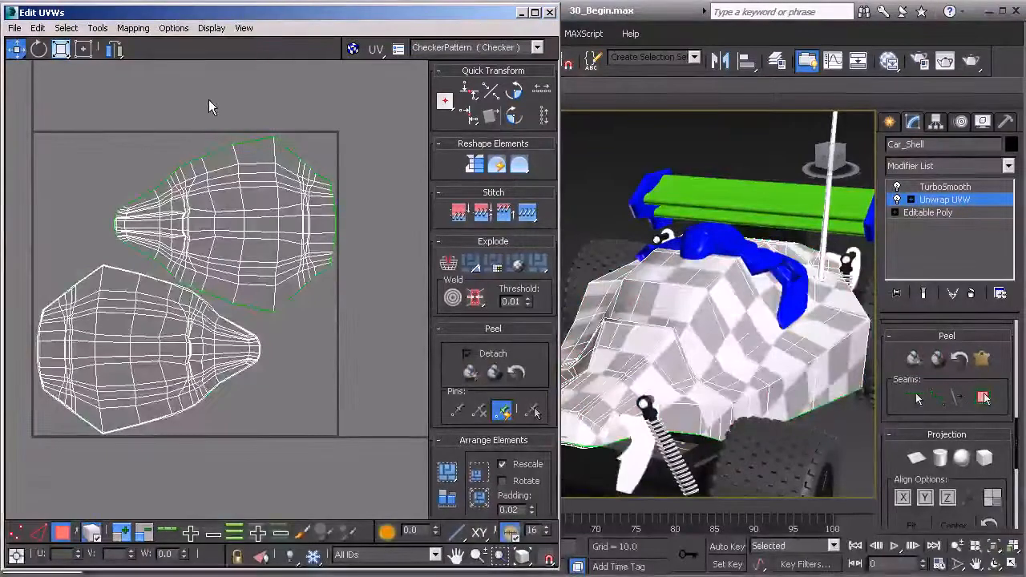
- Open the UVW template render settings and set both the width and height to 2048
left_click(98, 28)
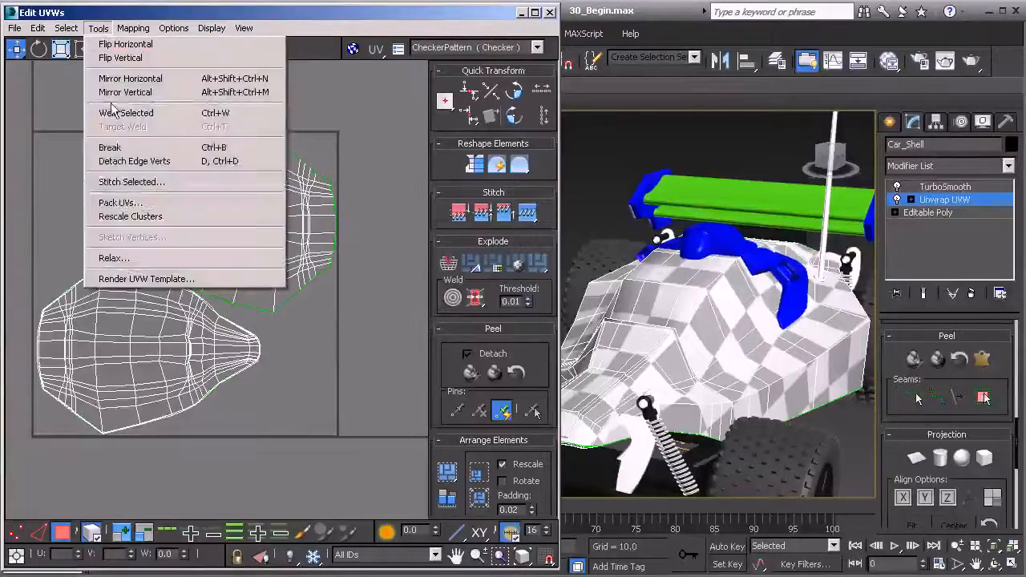
left_click(158, 286)
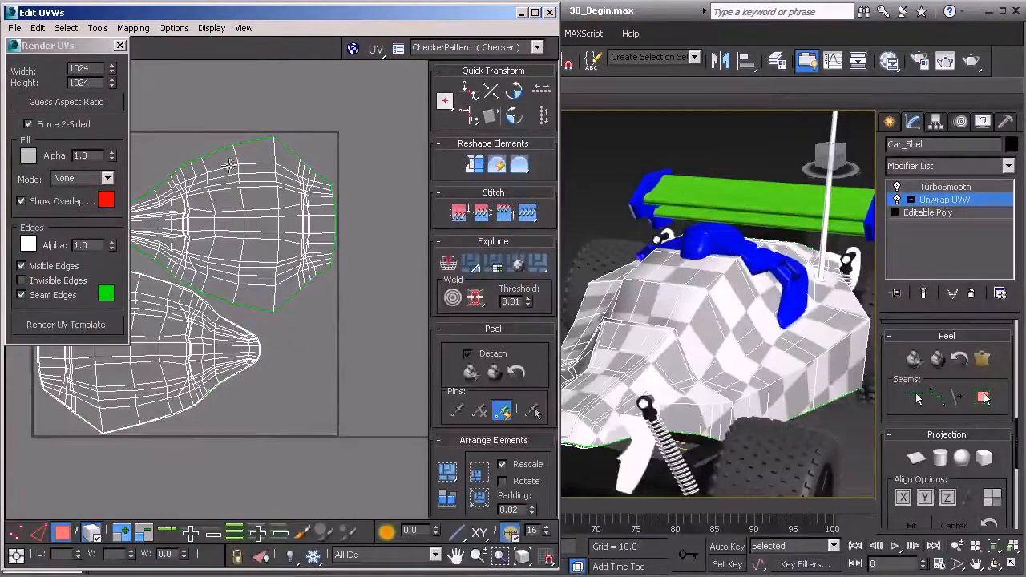
left_click_drag(90, 70, 62, 74)
type("2048")
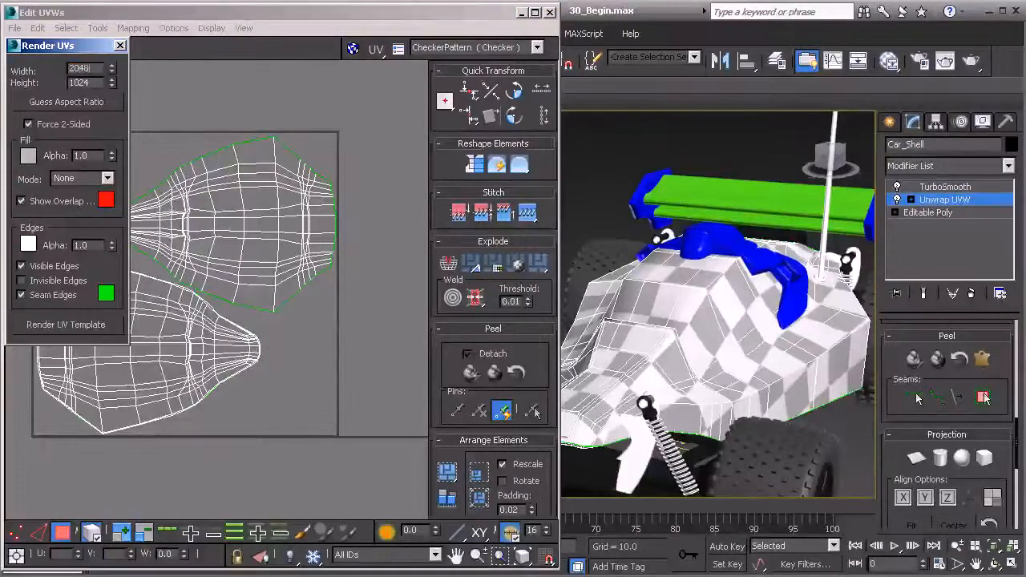
key("Tab")
type("2048")
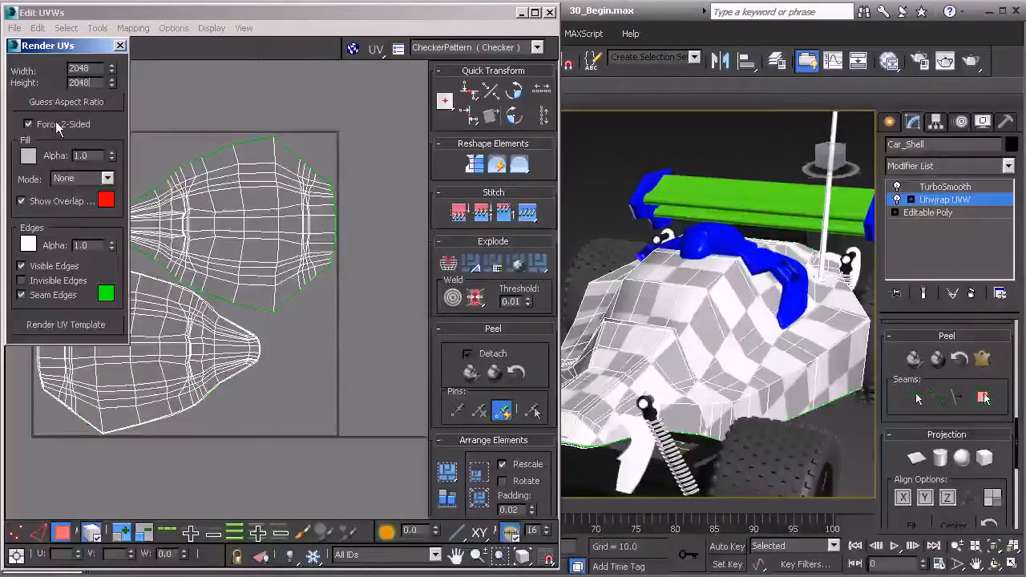
key("Return")
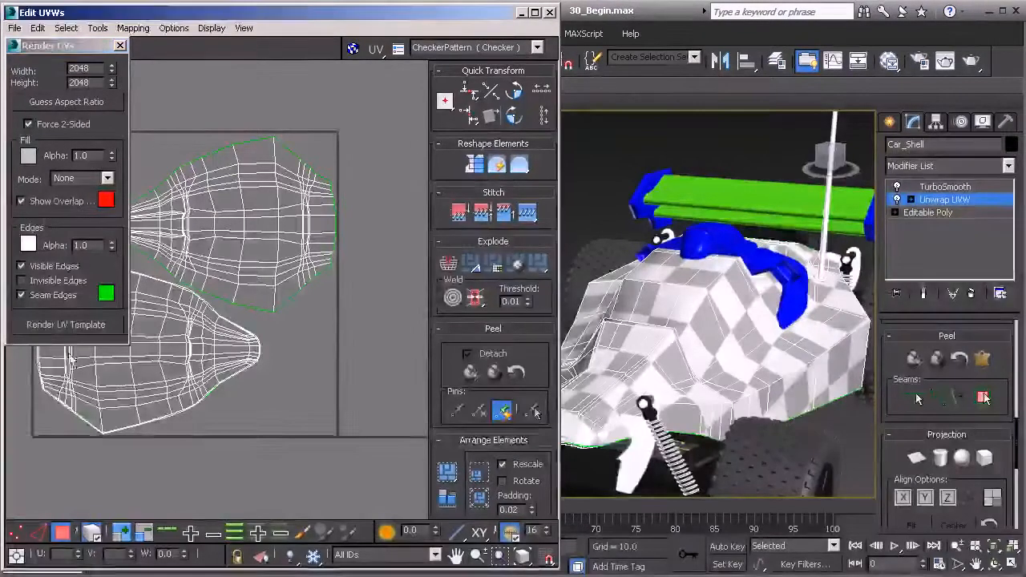
- Set the template's edge color to black, turn off seam edges, and render the UV template
left_click(28, 245)
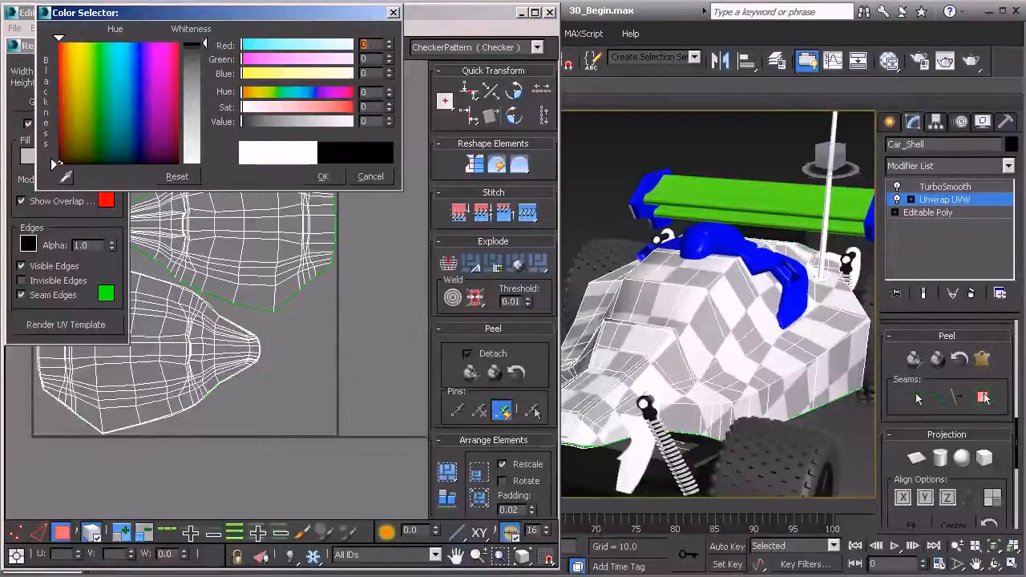
left_click(323, 178)
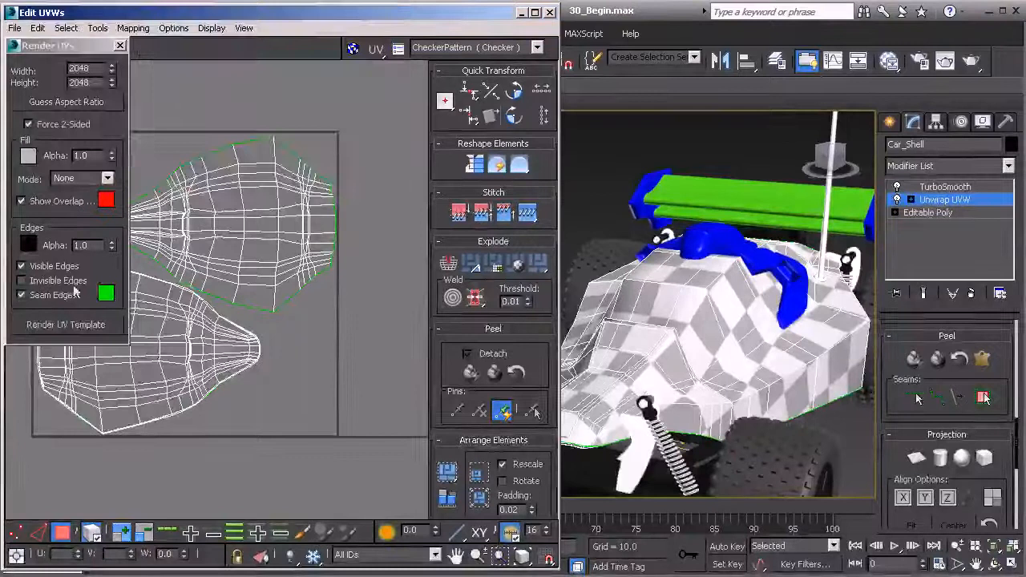
left_click(22, 296)
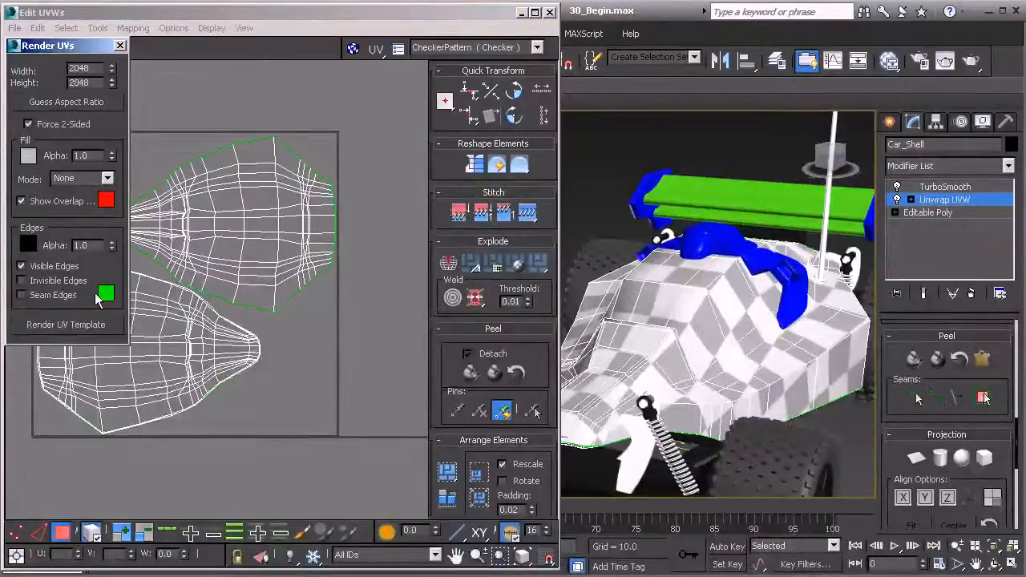
left_click(64, 324)
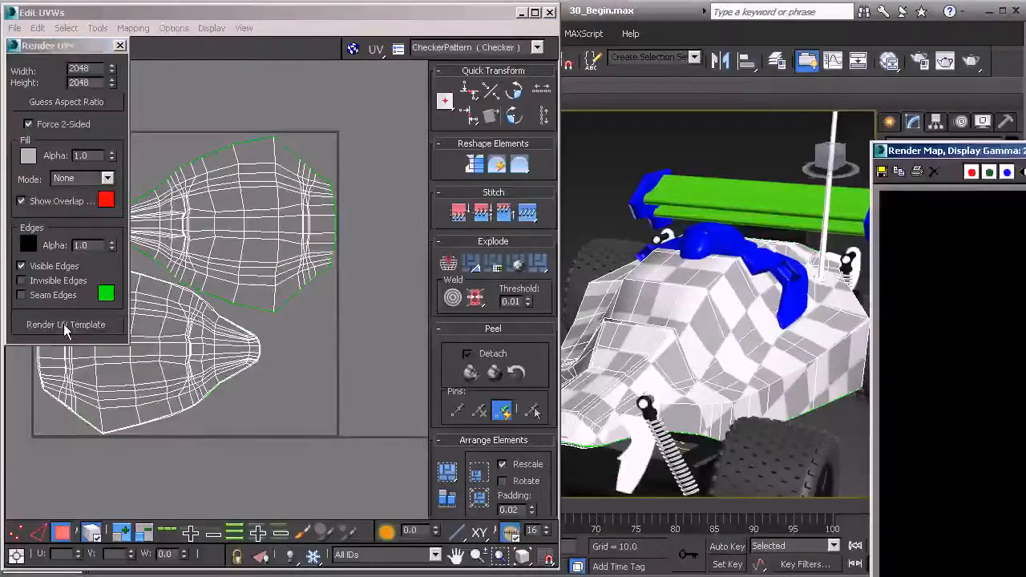
- Start saving the rendered UV template image and browse to the project's sceneassets\images folder
left_click_drag(912, 151, 425, 89)
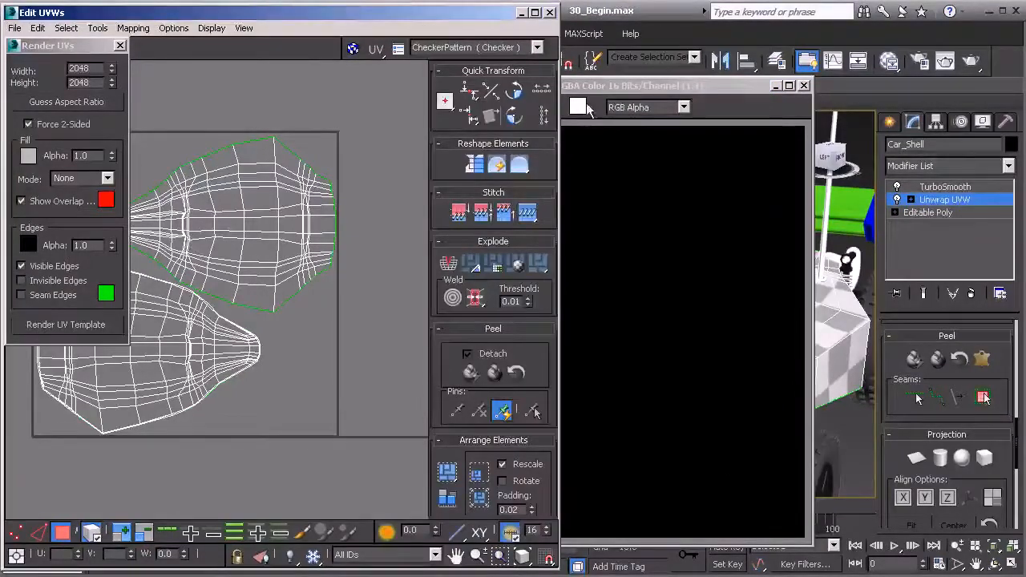
left_click(589, 109)
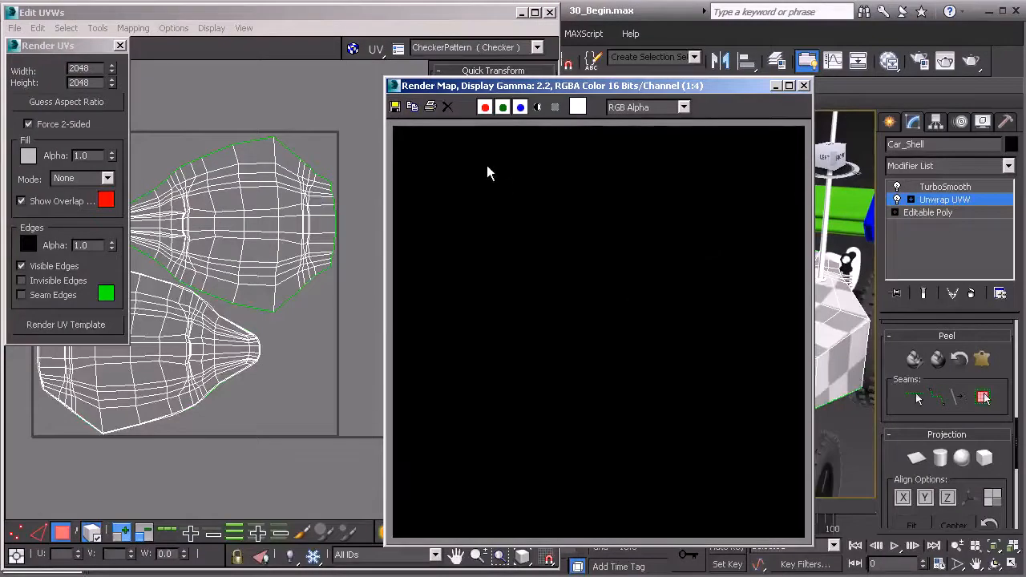
left_click(395, 107)
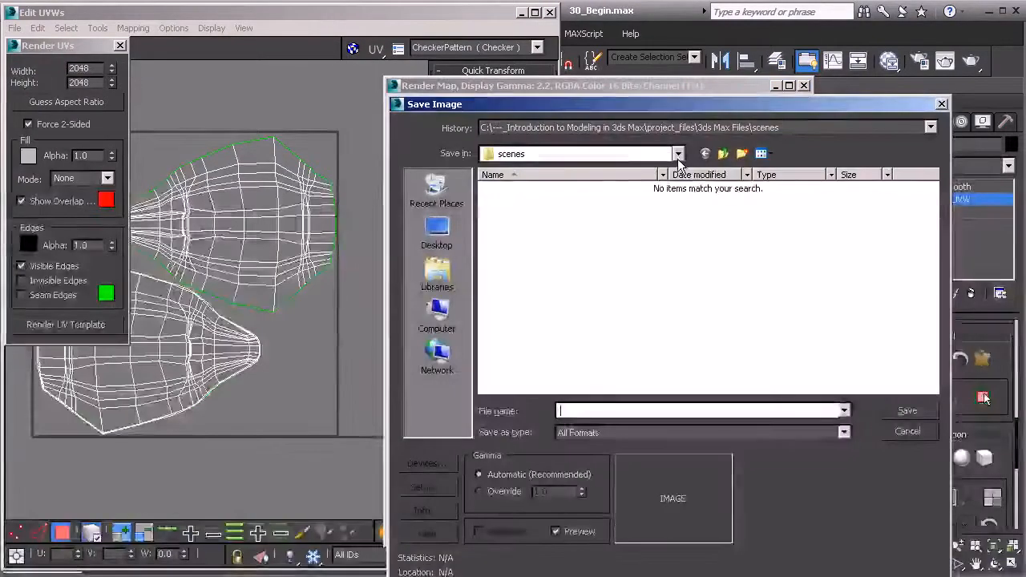
left_click(723, 153)
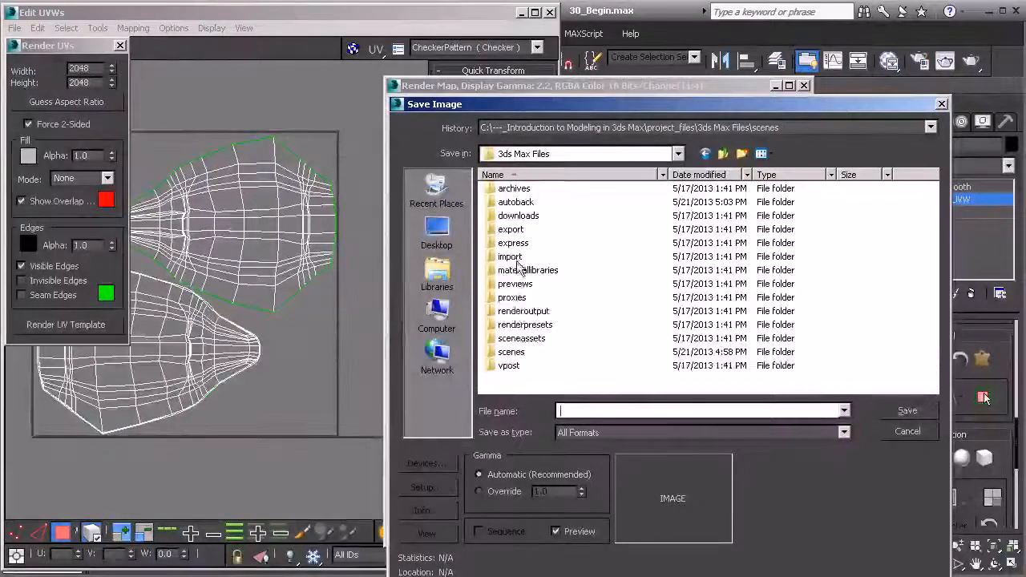
double_click(521, 338)
double_click(511, 202)
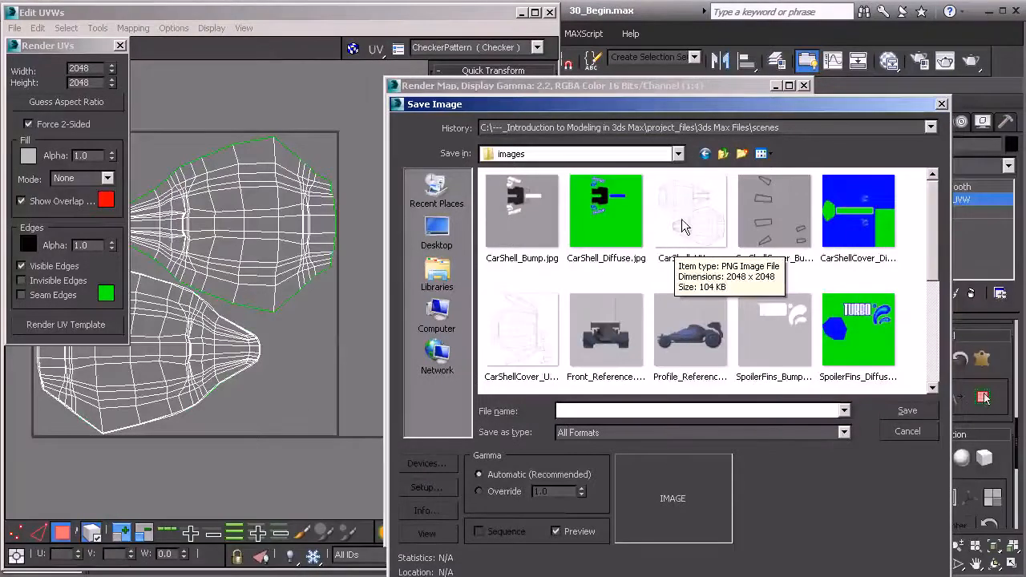
- Save the template as CarShell_UV.png in PNG format, overwriting the existing file, with RGB 48 bit colors and an alpha channel
left_click(680, 204)
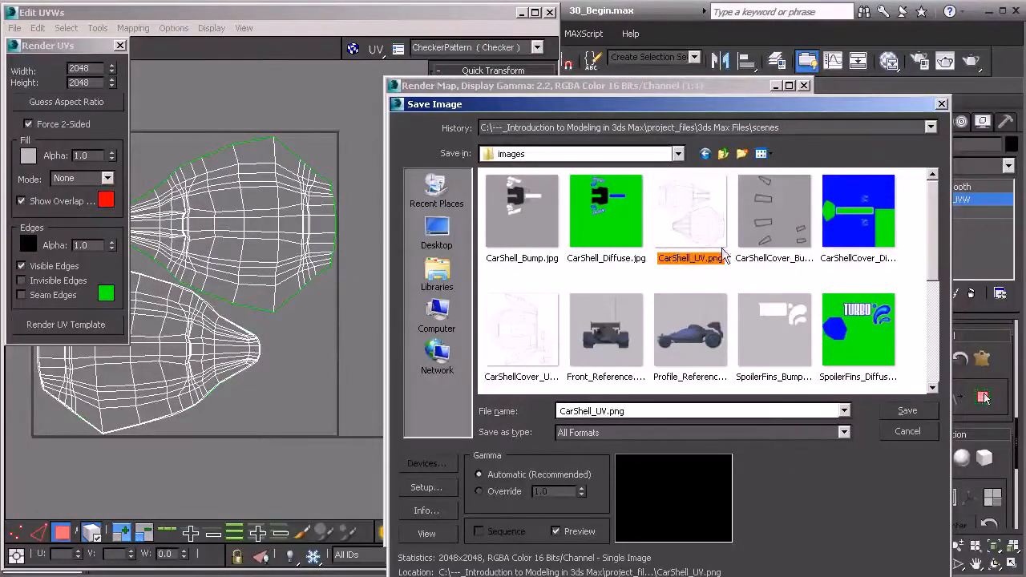
left_click(593, 433)
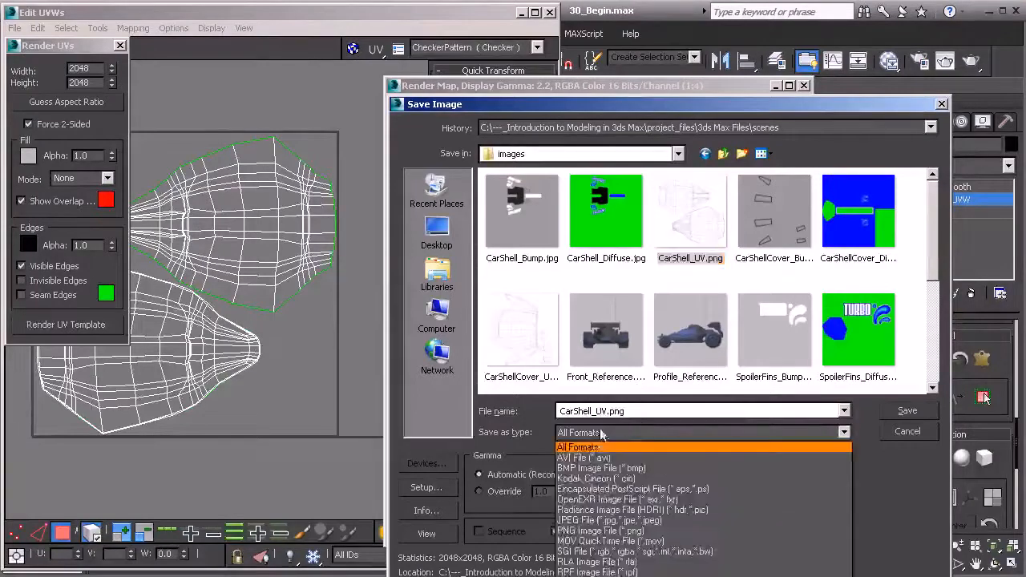
left_click(593, 531)
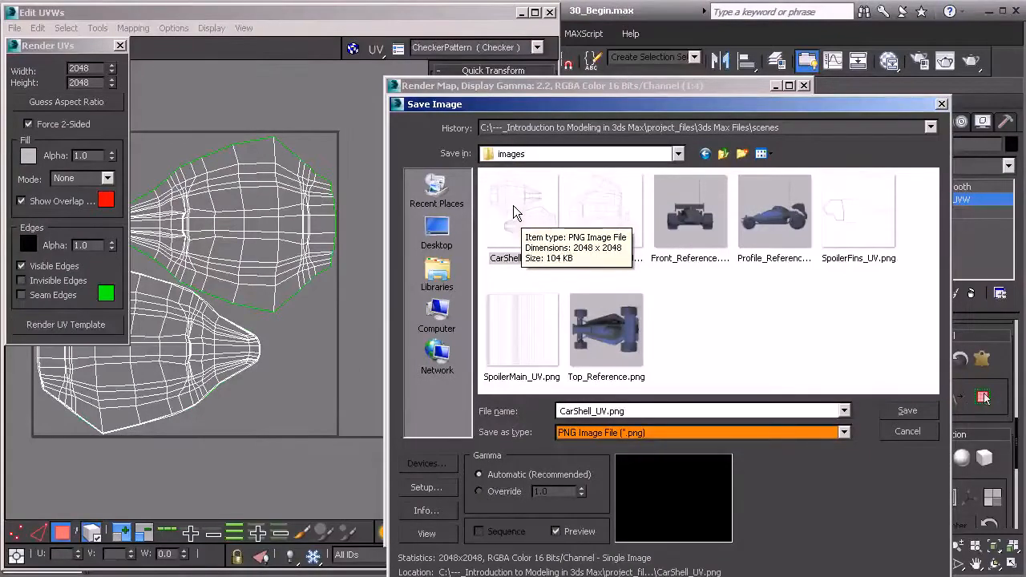
left_click(530, 248)
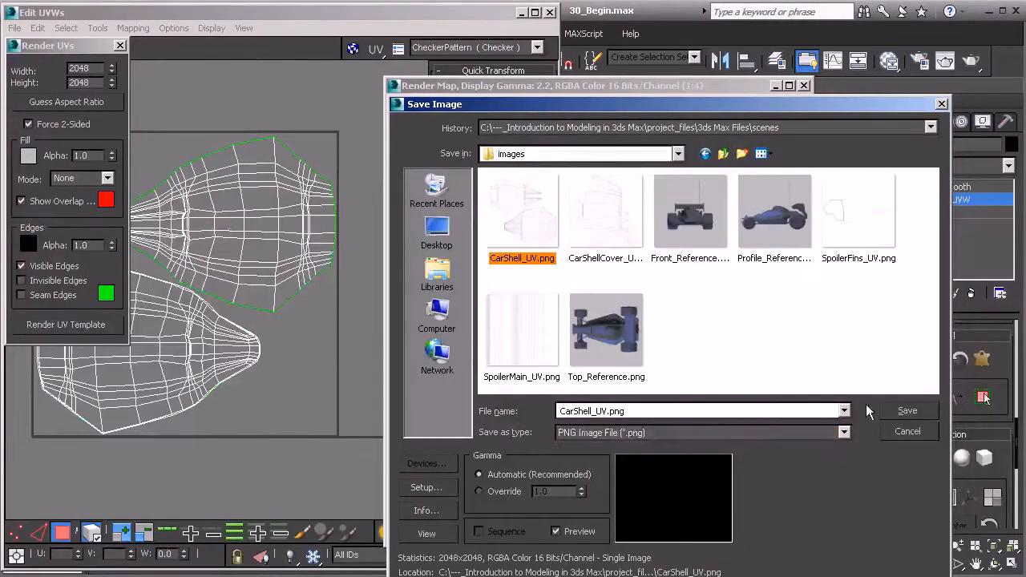
left_click(914, 410)
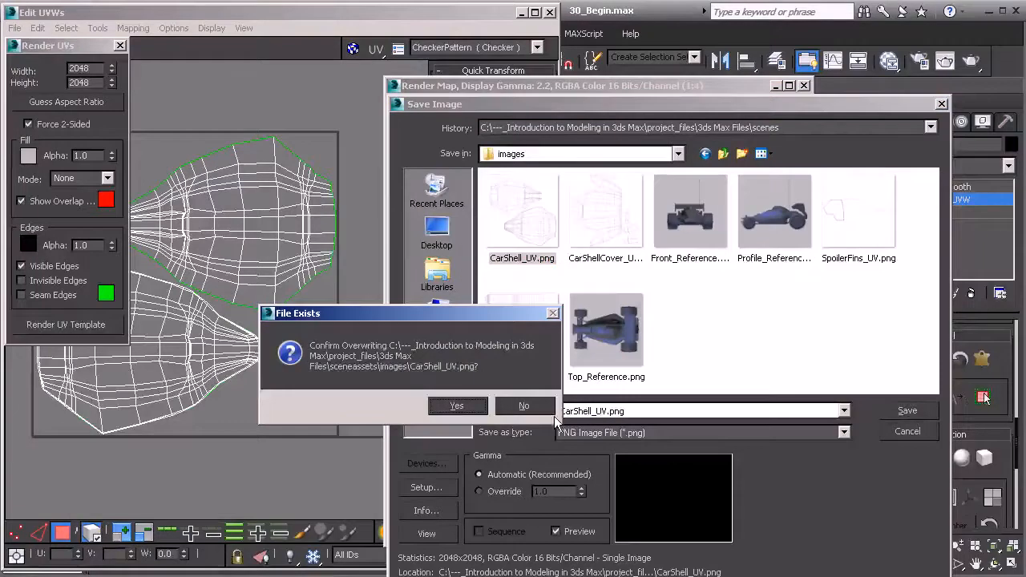
left_click(478, 410)
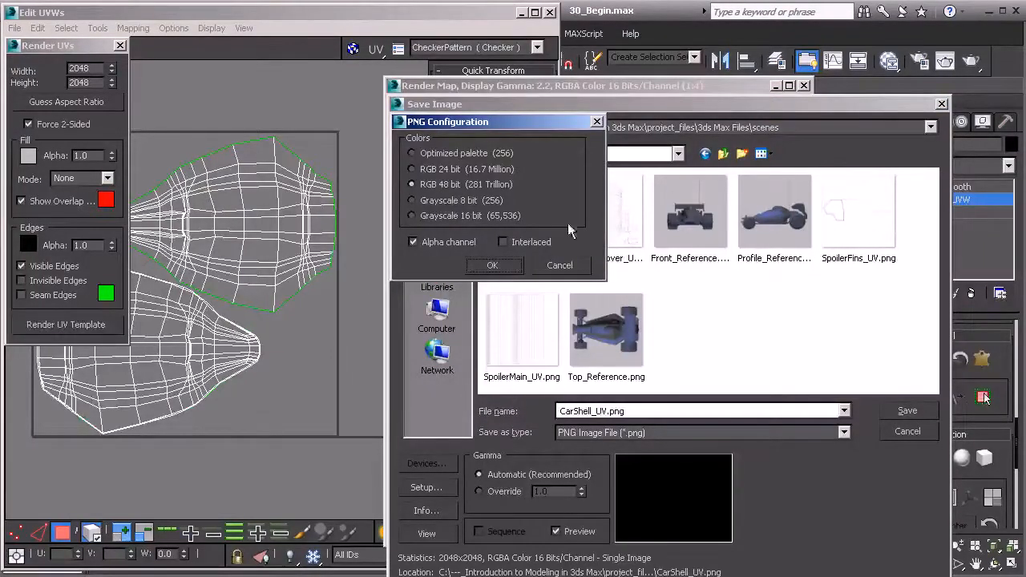
left_click(492, 265)
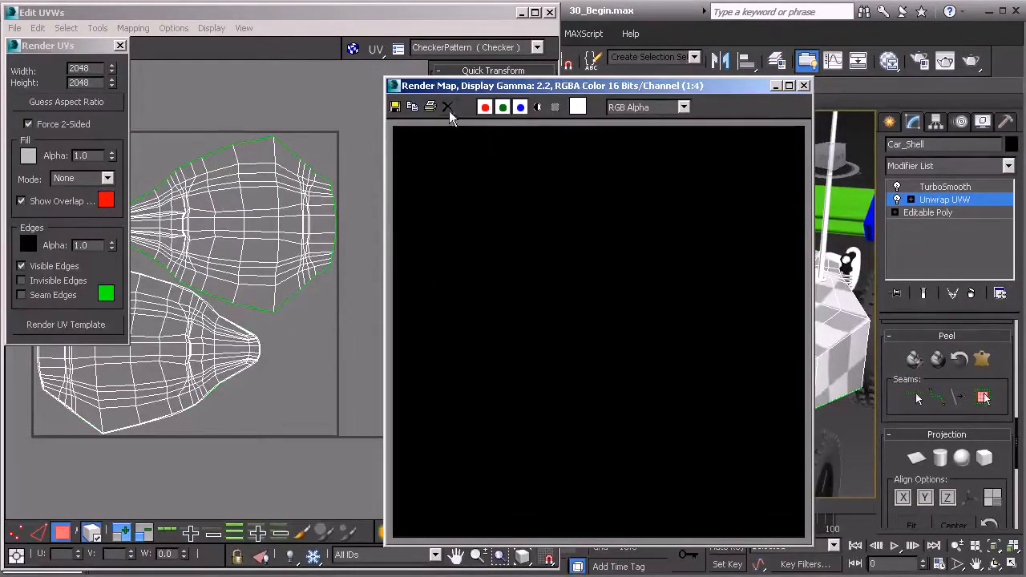
- Close the rendered template, its render settings and the UV editor to return to the car in the viewport
left_click(804, 85)
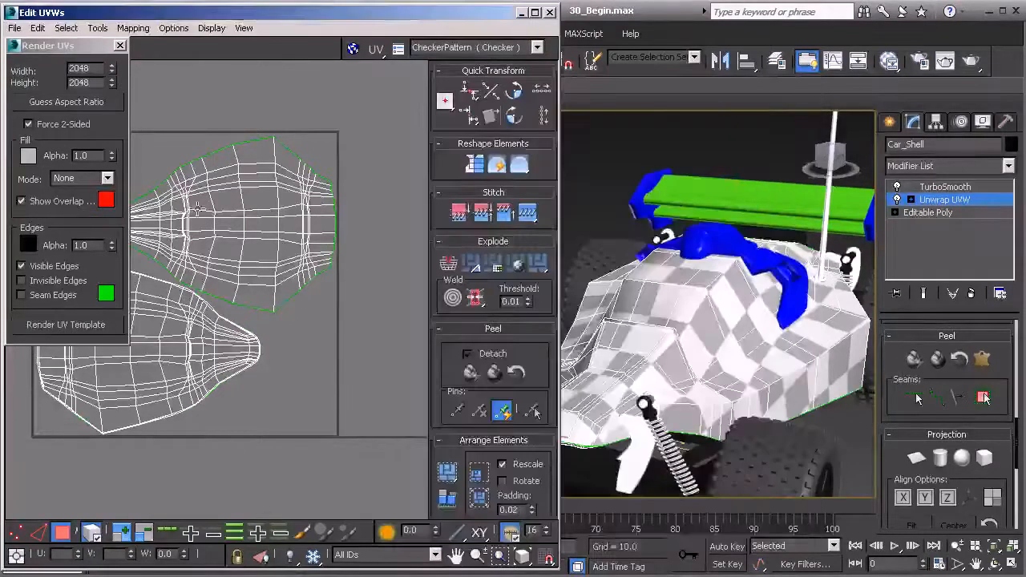
left_click(120, 45)
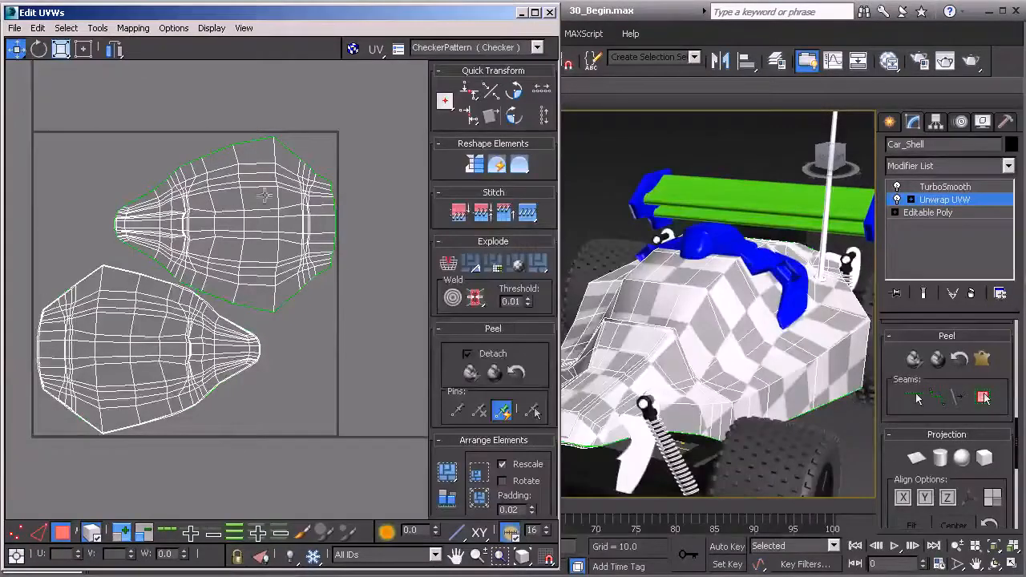
left_click(550, 12)
middle_click_drag(547, 232, 398, 259, "alt")
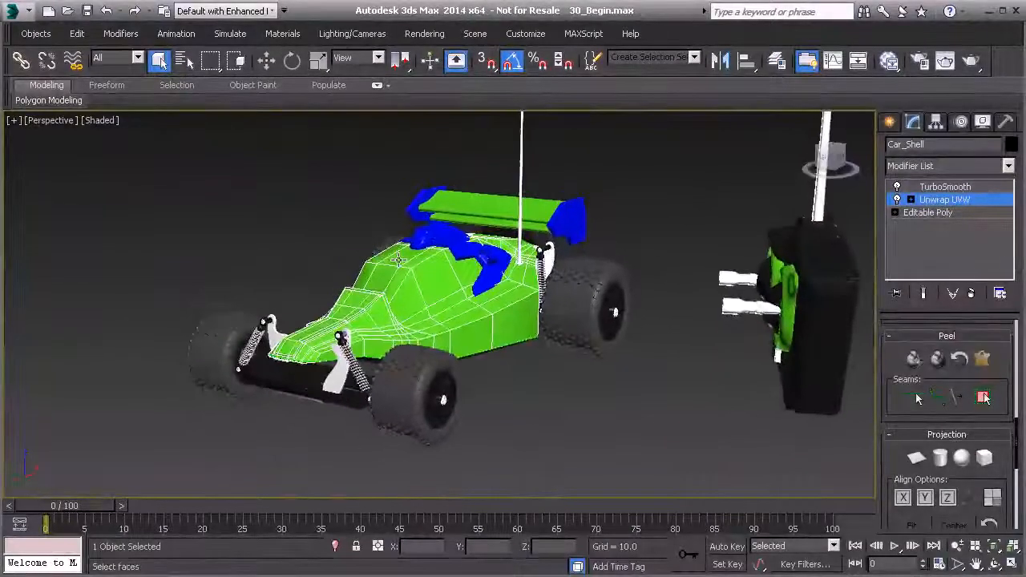